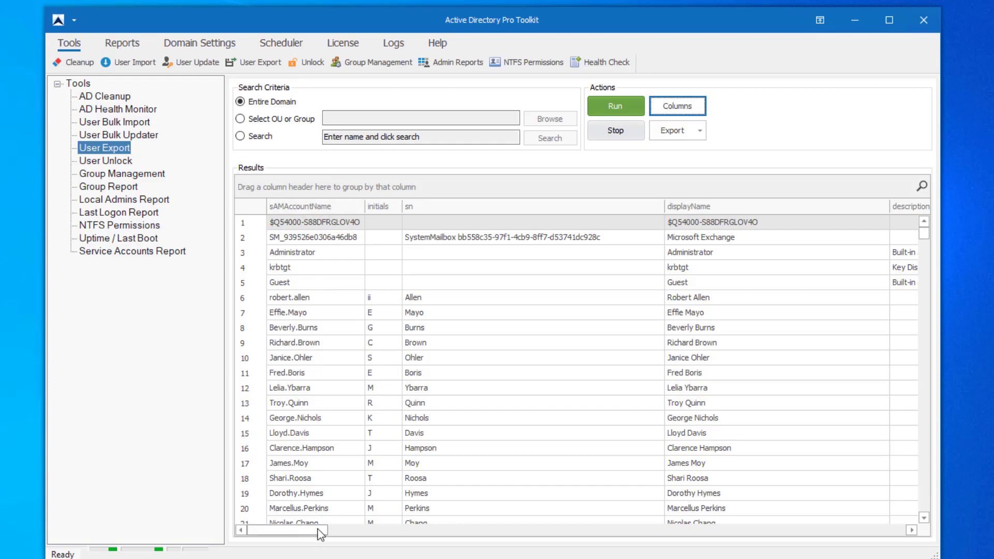
- Run the user export across the entire domain and review the returned rows
drag(318, 529, 386, 530)
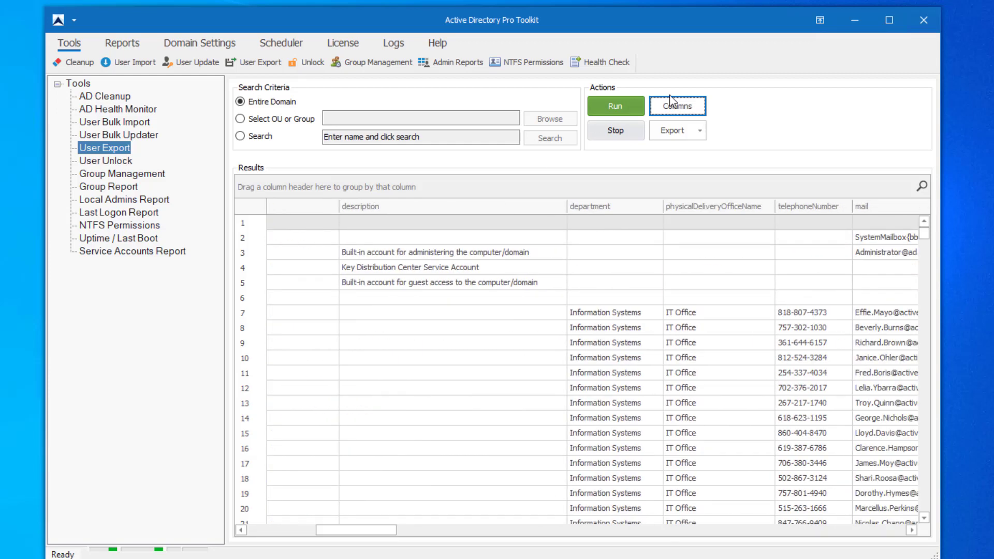
click(696, 107)
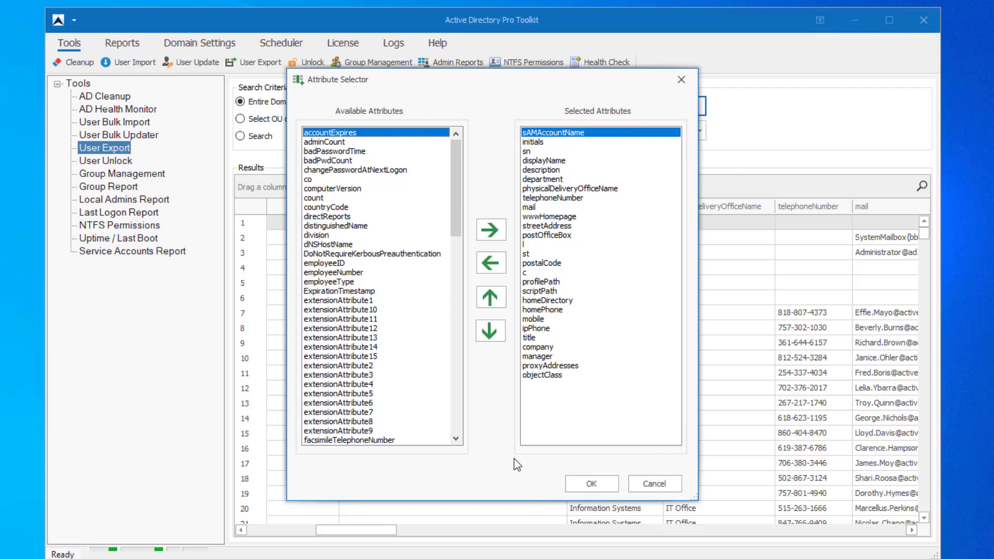
click(673, 486)
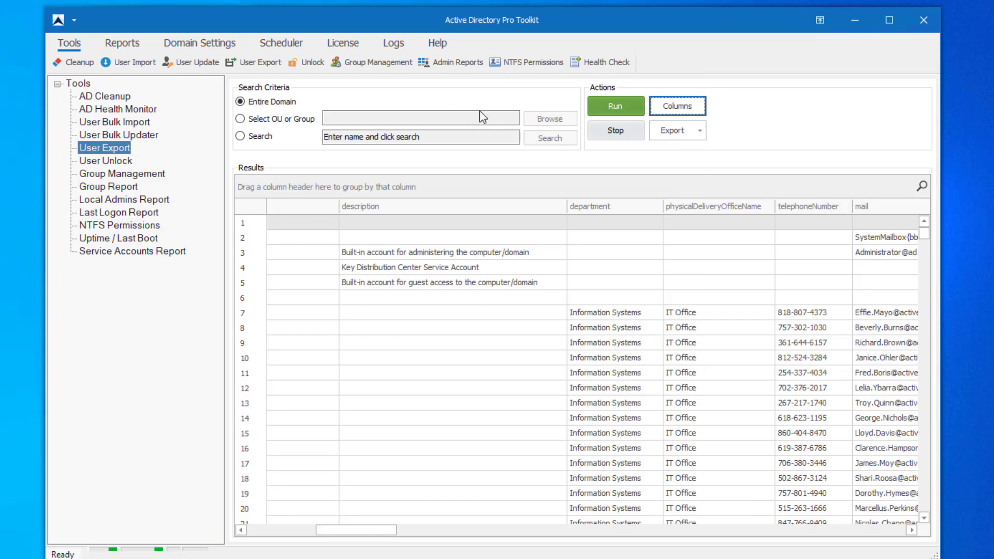
click(609, 111)
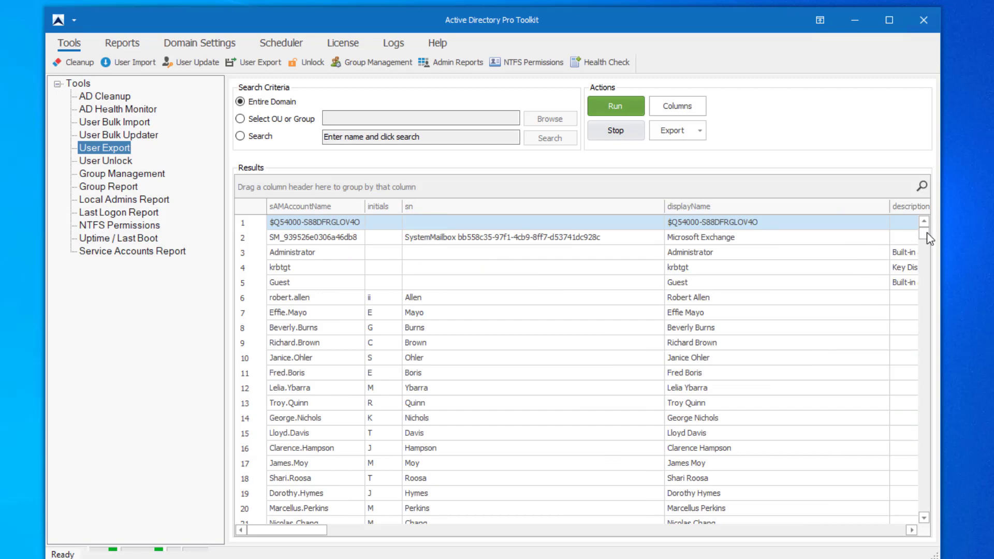
click(925, 462)
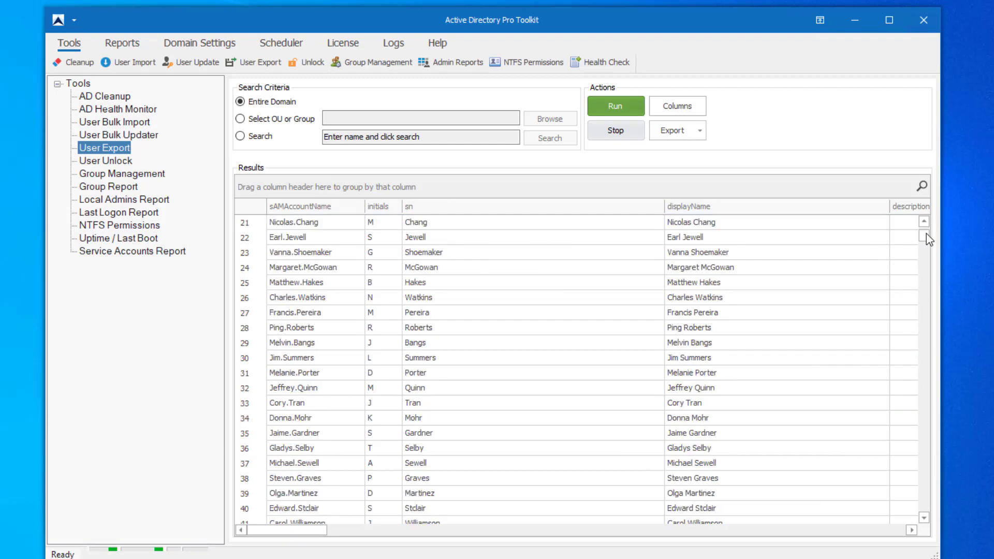
drag(926, 234, 890, 515)
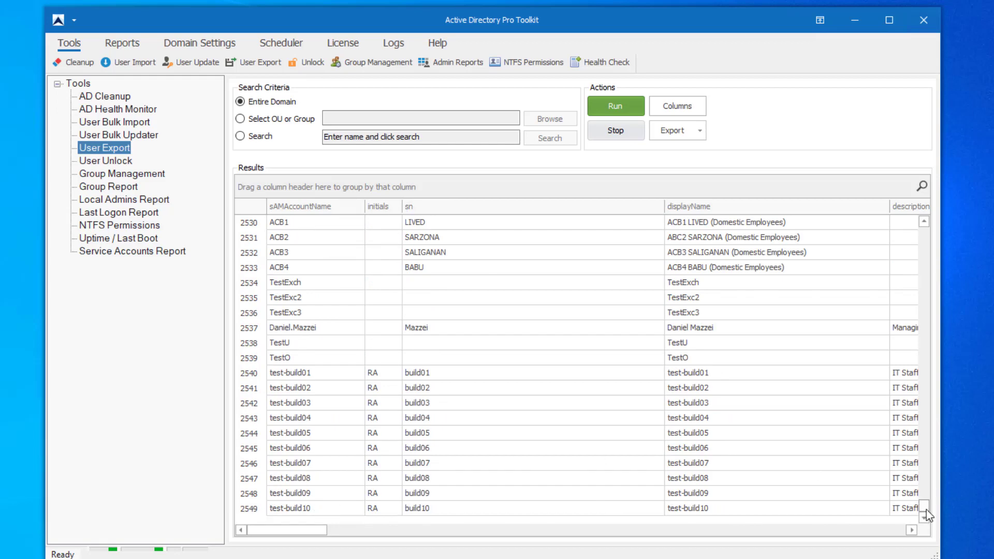
drag(927, 509, 928, 213)
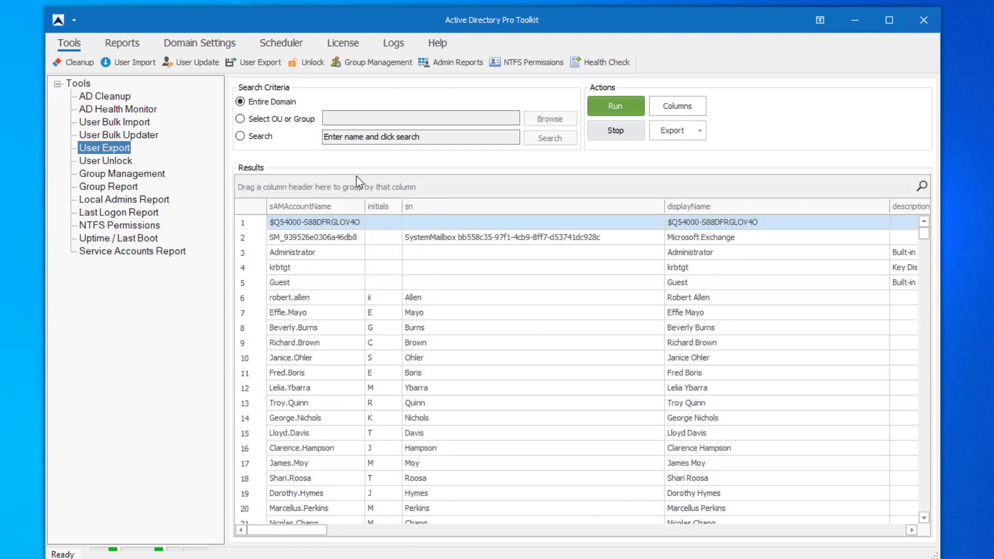
- Export the results to CSV as export_all on the Desktop and open the file
click(700, 133)
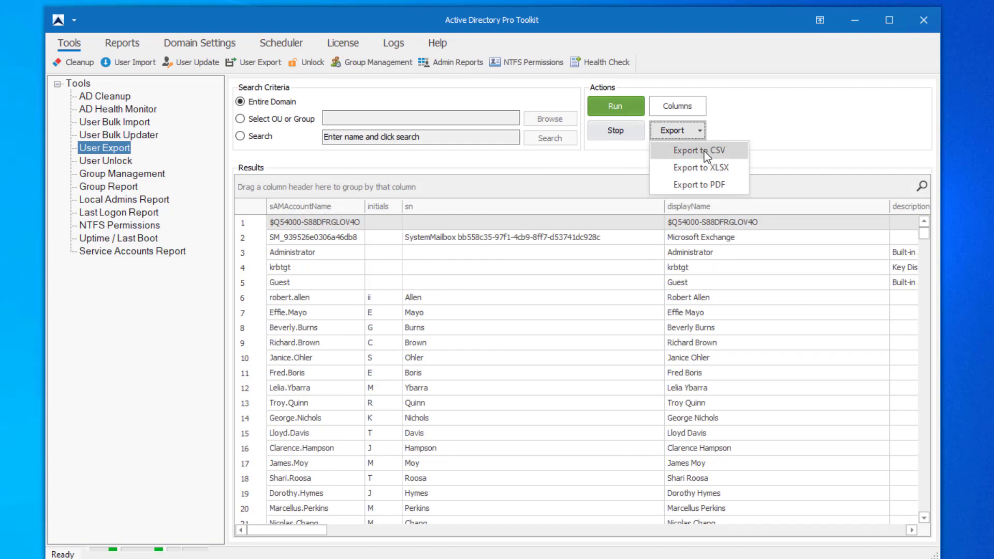
click(706, 155)
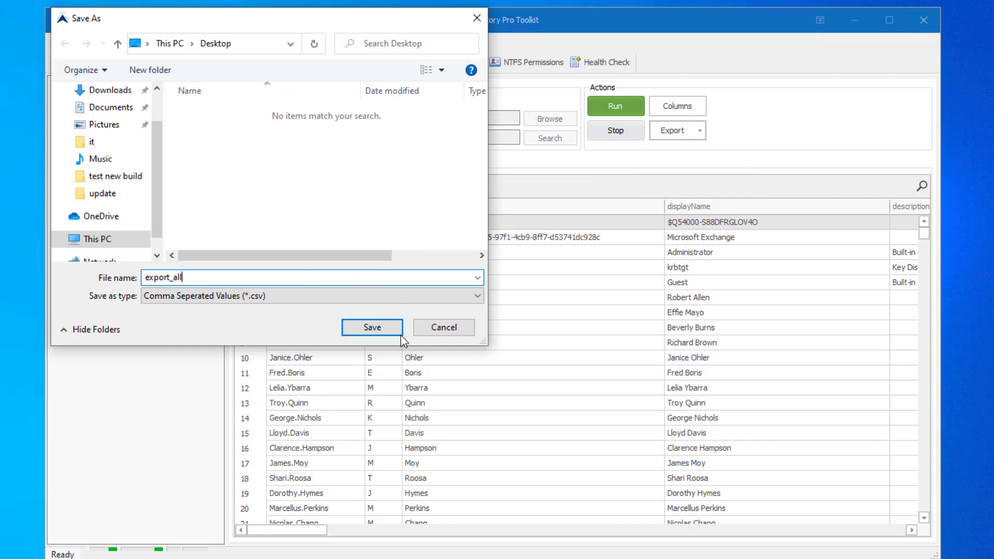
click(387, 327)
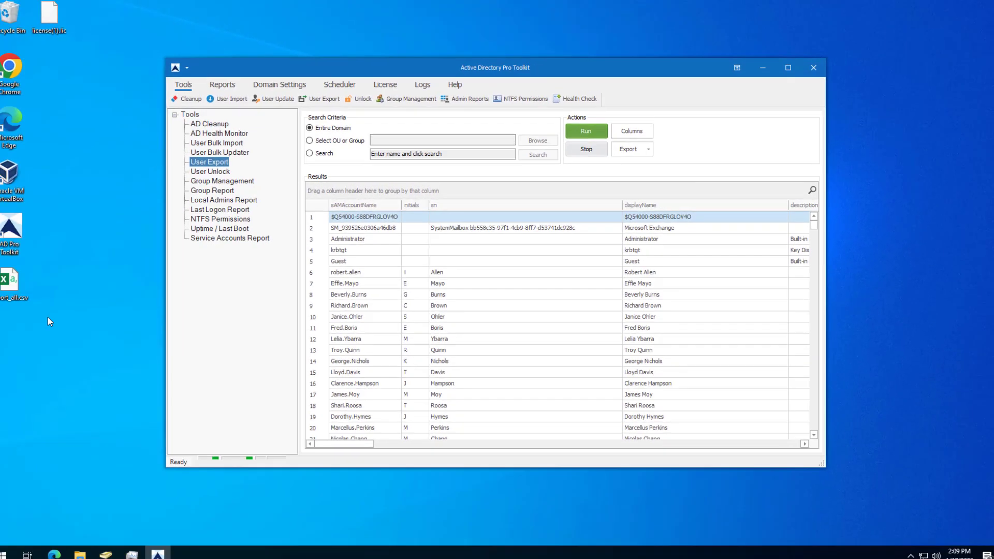
double_click(20, 282)
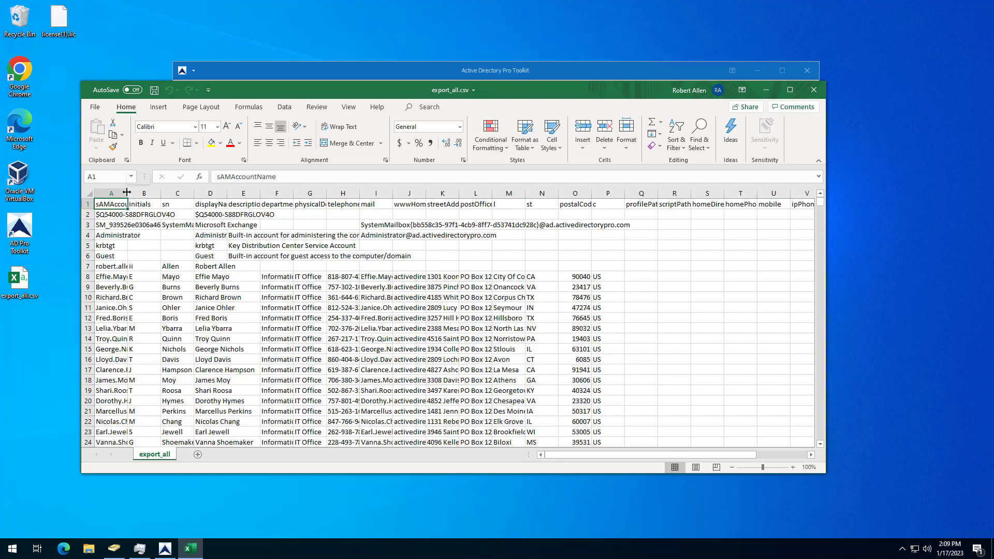
- Autofit columns A, H and I in a maximized window, then close Excel without saving
double_click(127, 192)
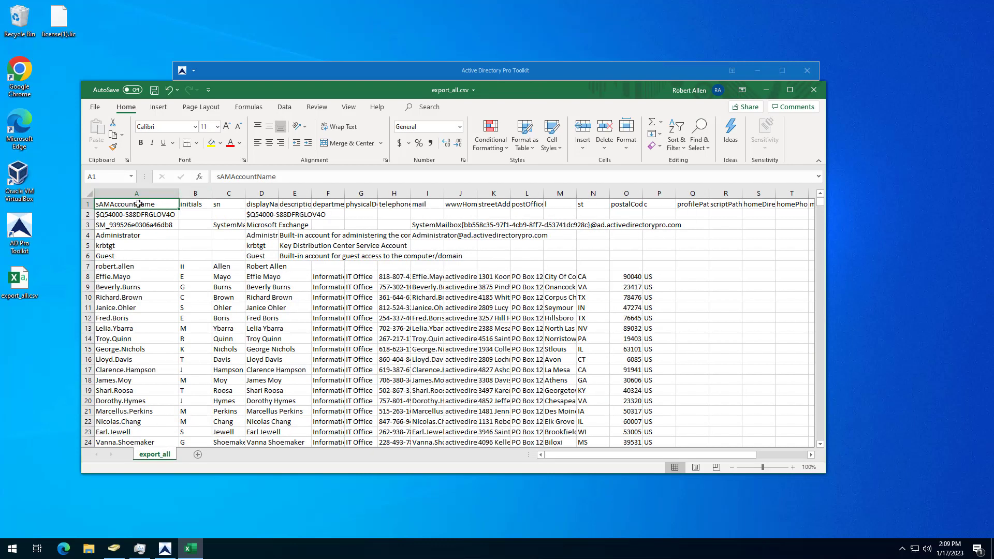
click(790, 90)
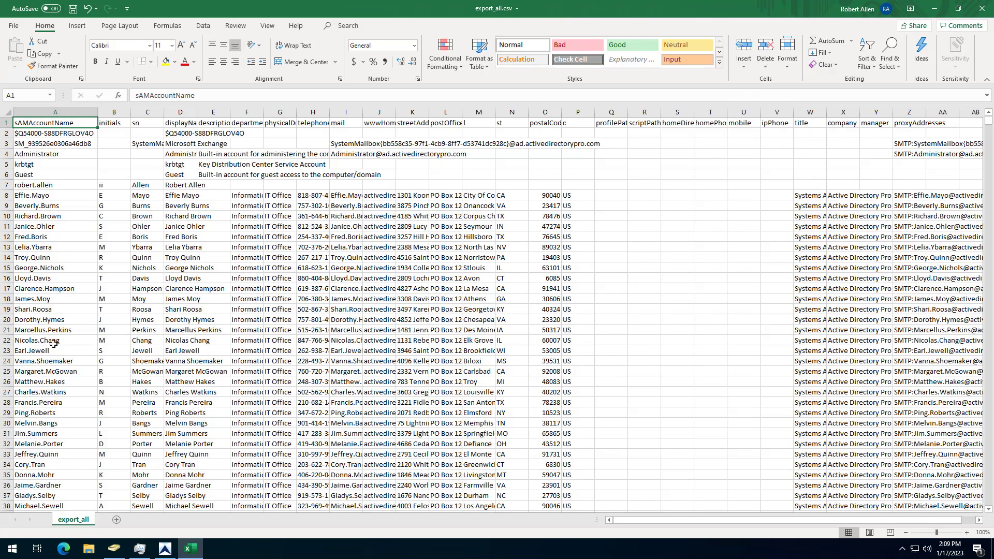
click(112, 120)
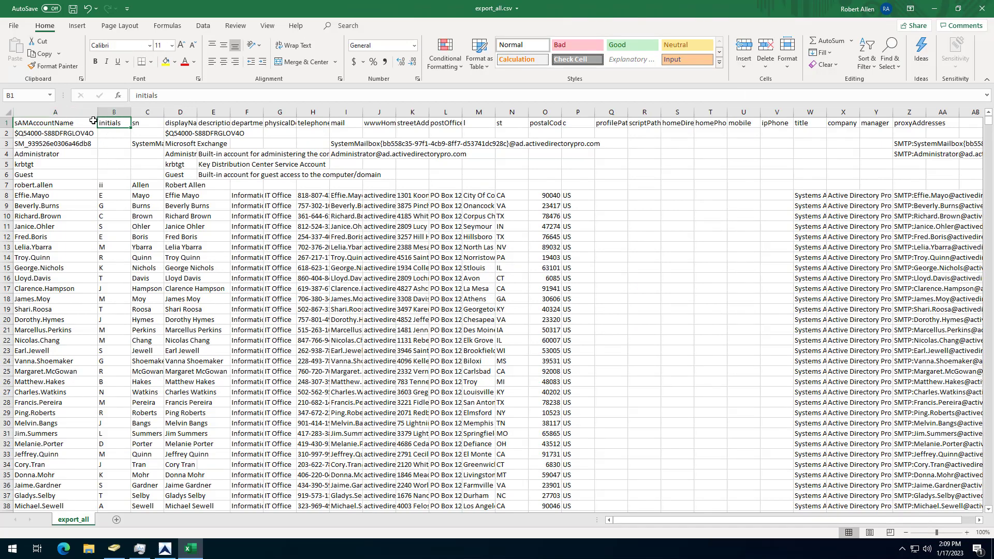
click(171, 124)
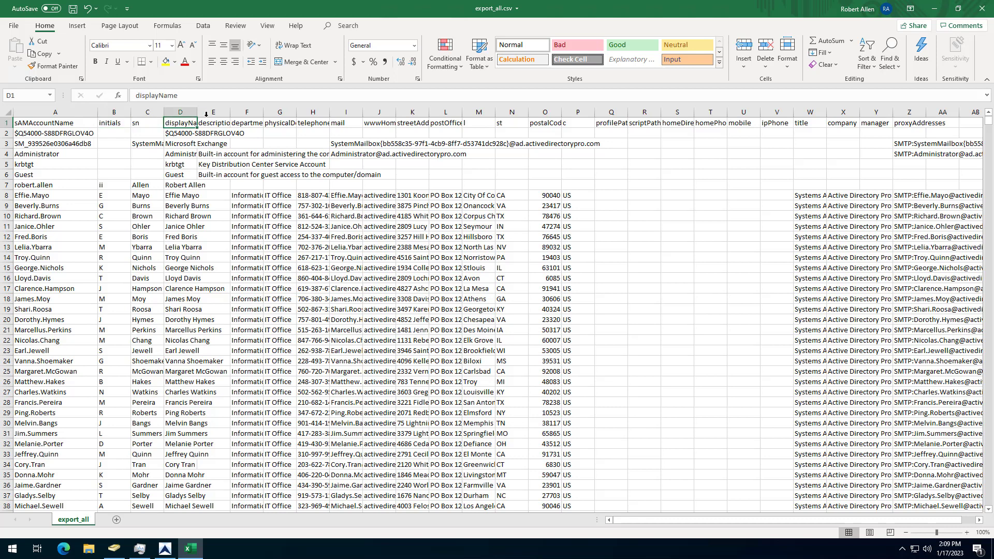
double_click(329, 111)
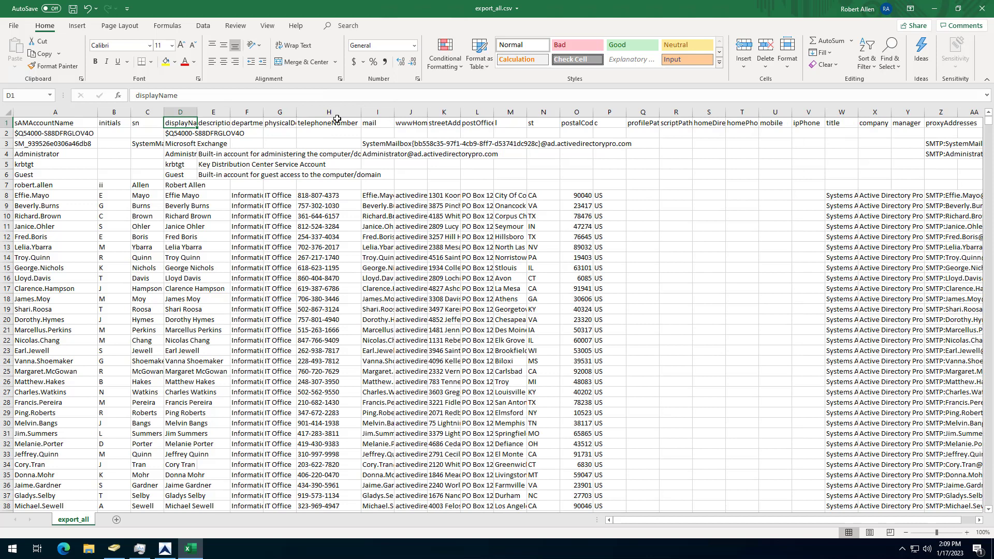
double_click(393, 110)
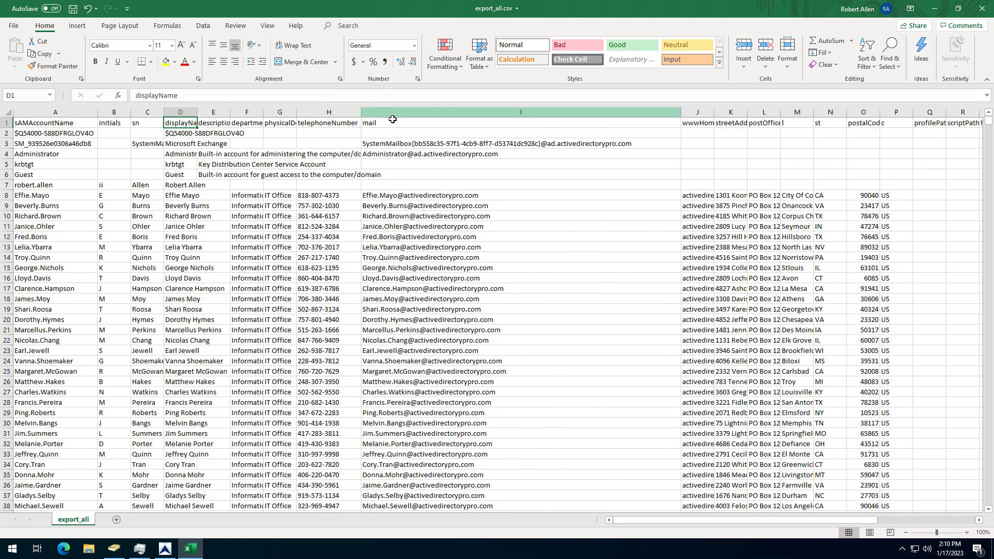
click(316, 123)
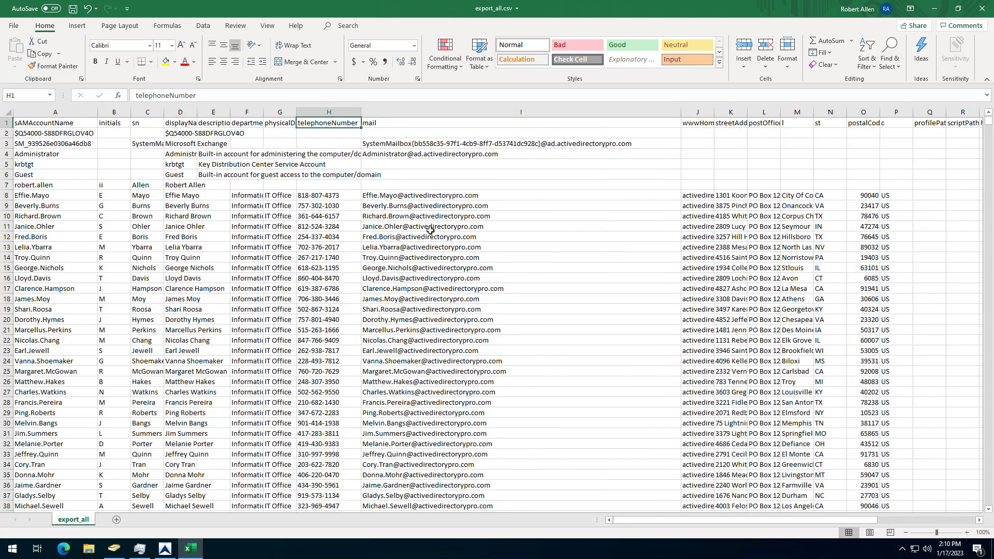
click(982, 9)
click(497, 286)
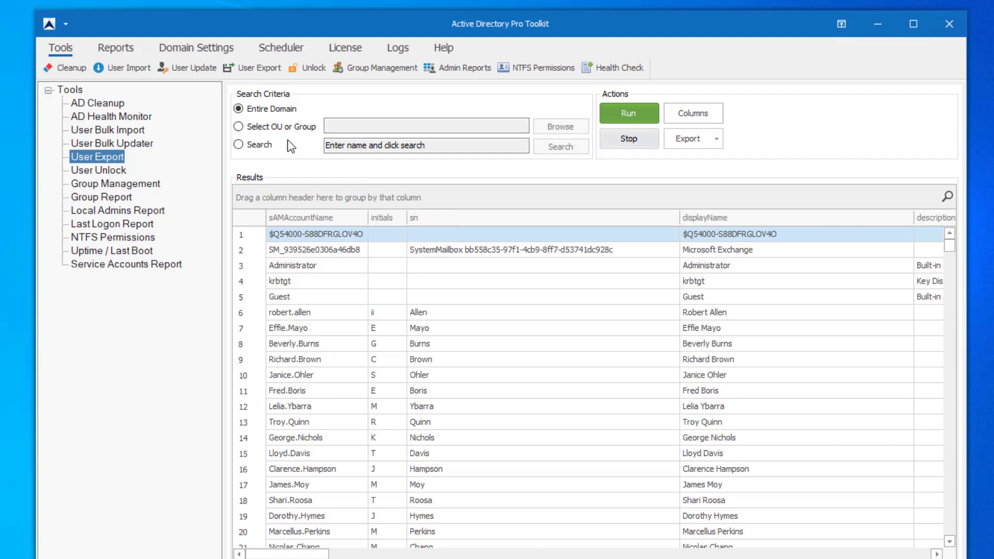
- Set the export scope to the Accounting OU under ADPRO Users
click(257, 127)
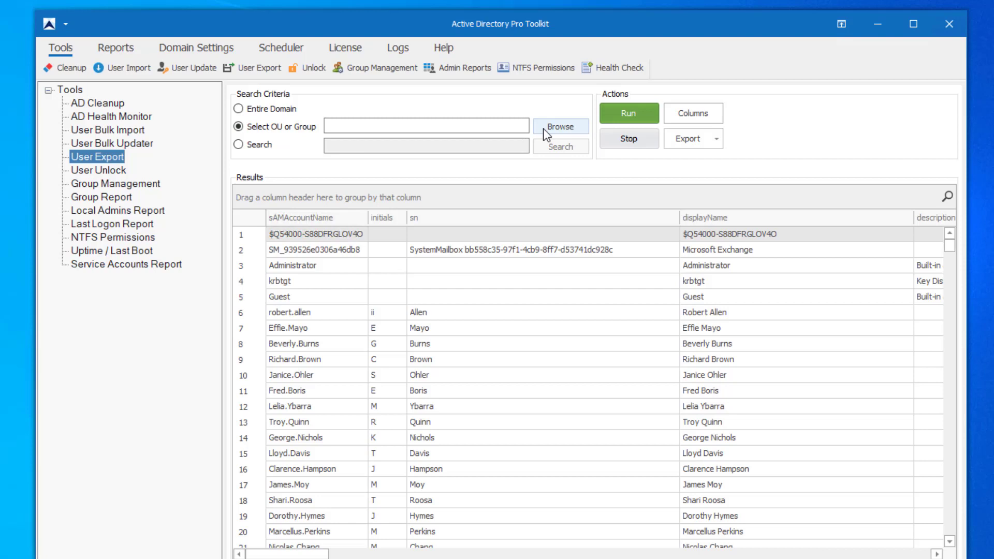
click(356, 125)
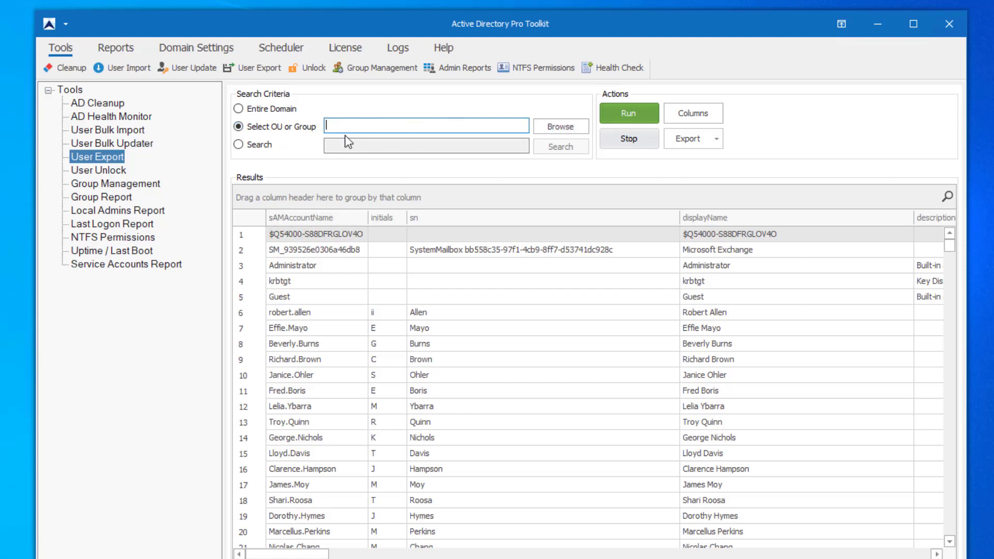
click(563, 128)
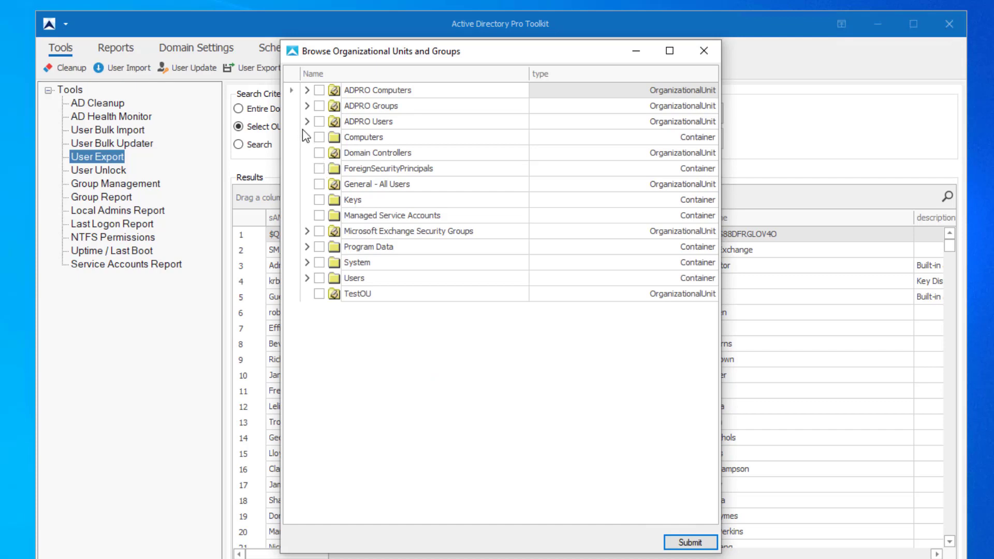
click(308, 121)
click(332, 137)
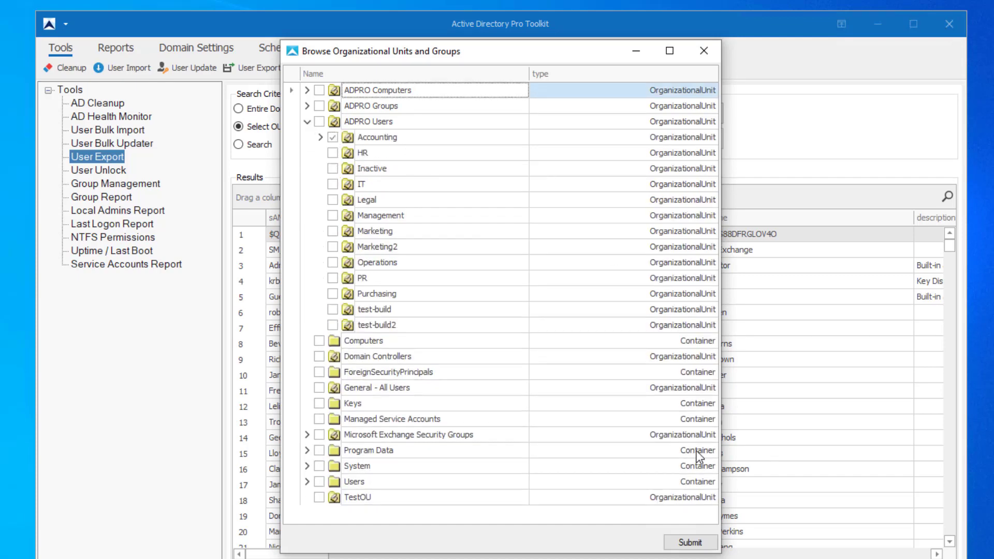
click(689, 542)
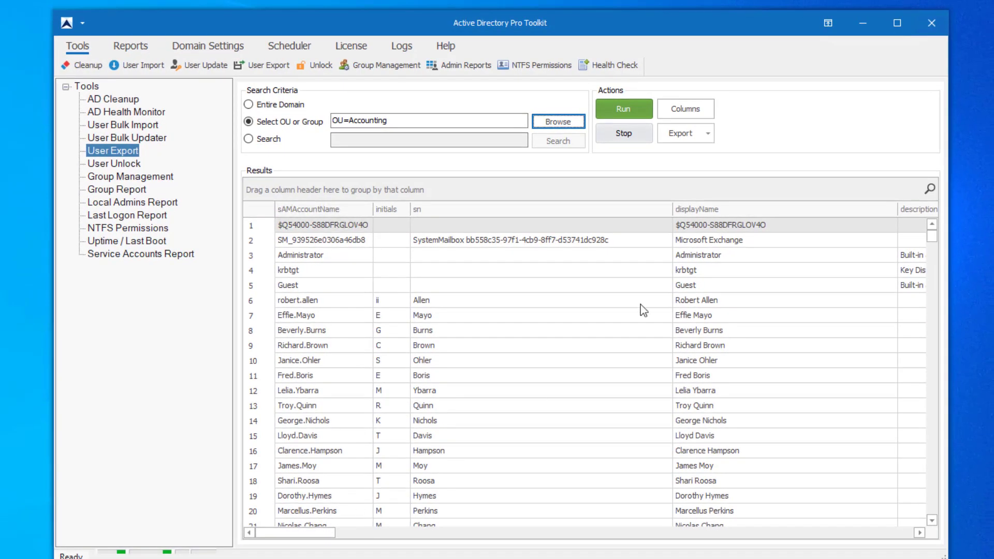
- Add distinguishedName to the exported attributes, positioned directly below sAMAccountName
click(697, 112)
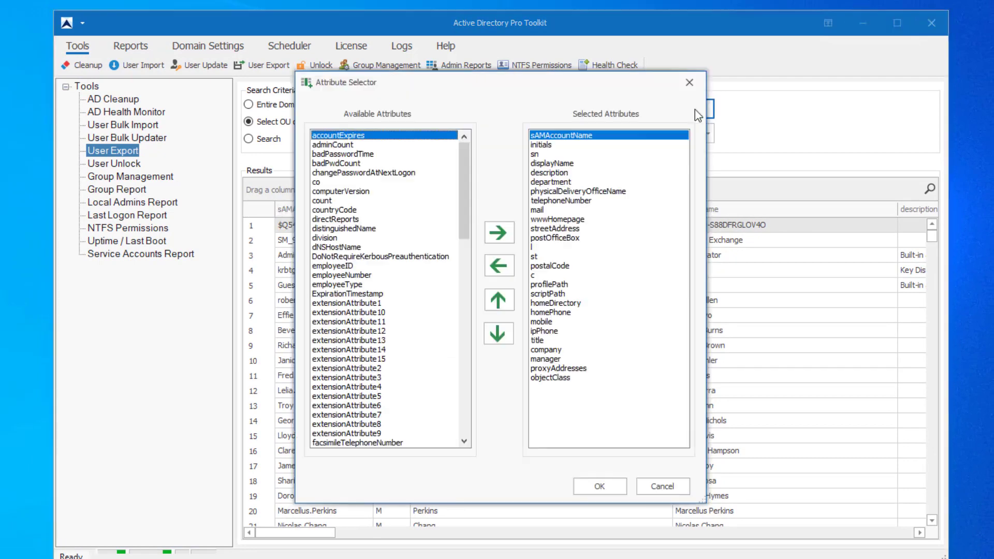
click(343, 228)
click(498, 232)
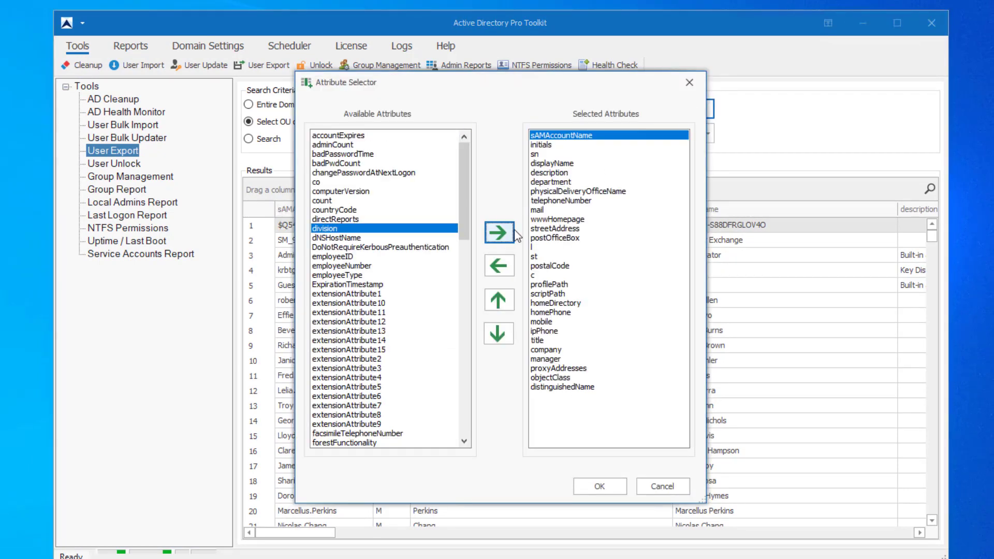
click(562, 386)
click(499, 305)
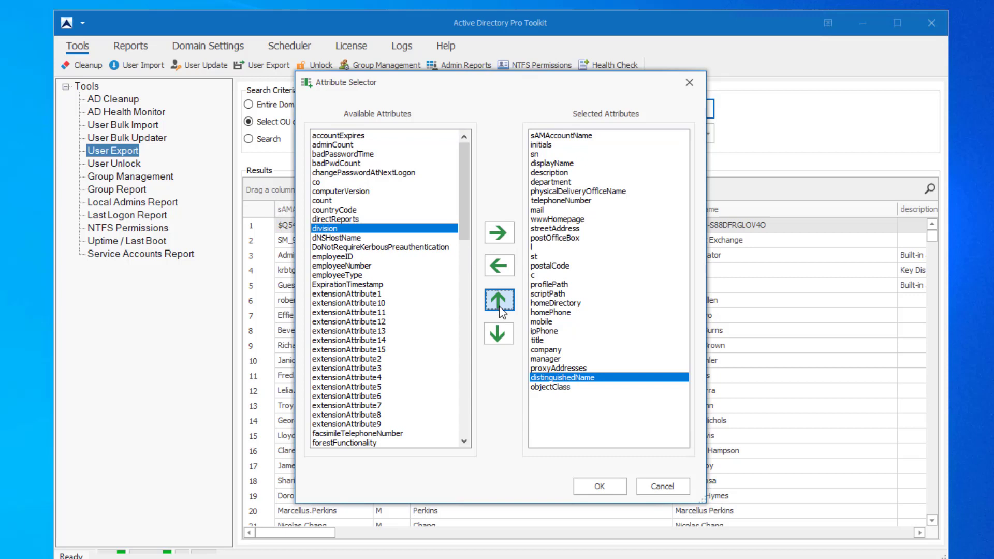
double_click(499, 306)
click(499, 305)
double_click(499, 306)
double_click(499, 306)
triple_click(499, 305)
triple_click(499, 306)
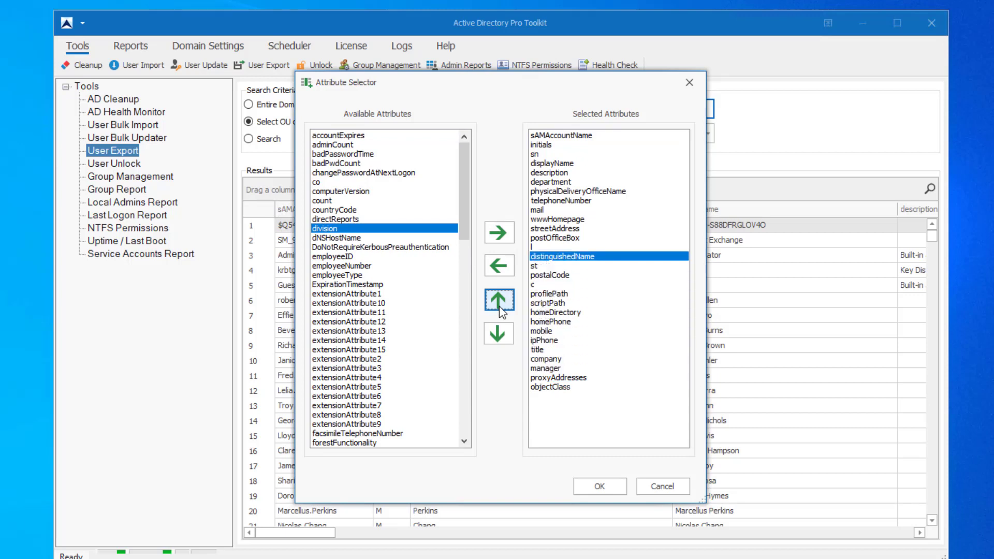
triple_click(499, 305)
triple_click(499, 305)
triple_click(499, 306)
triple_click(499, 305)
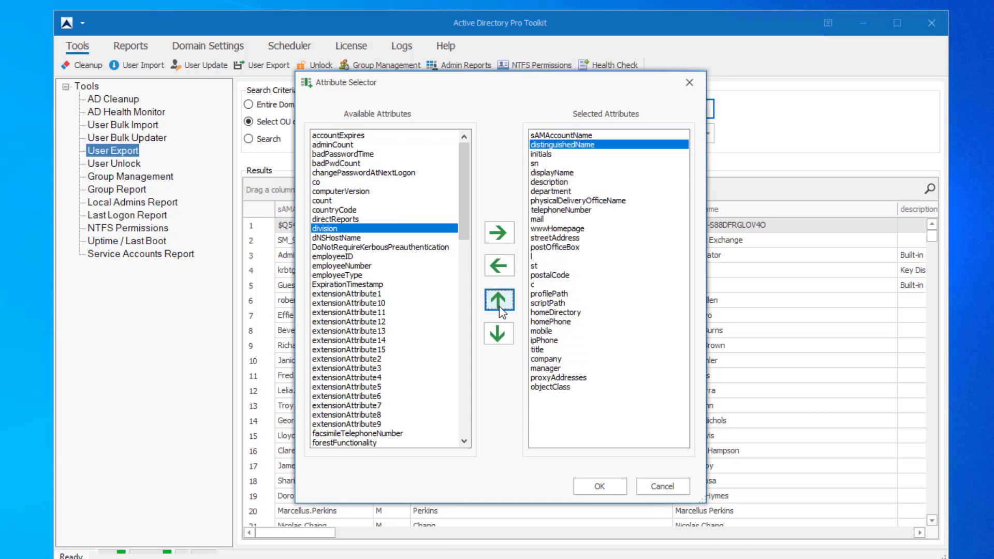
click(616, 493)
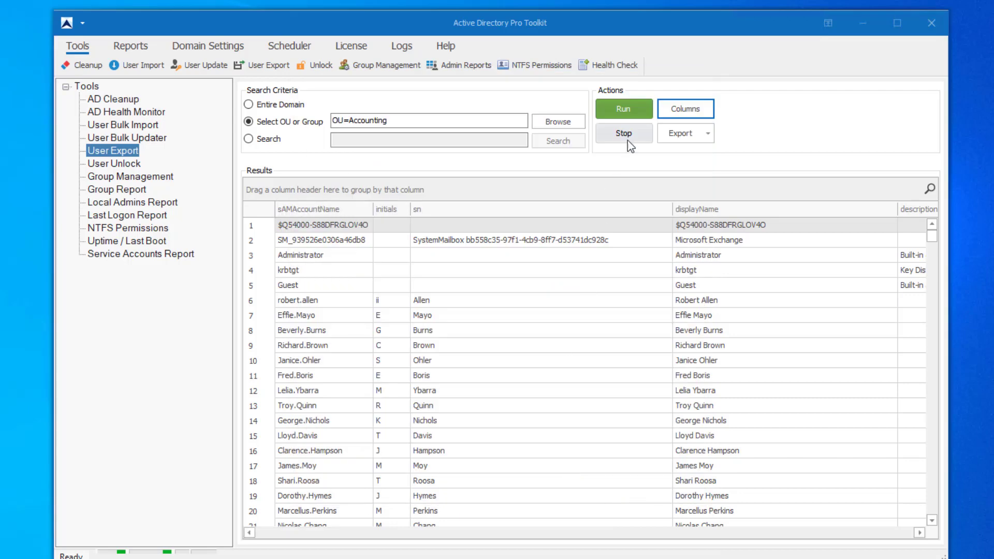
- Run the Accounting OU query and widen the distinguishedName column to show full values
click(617, 114)
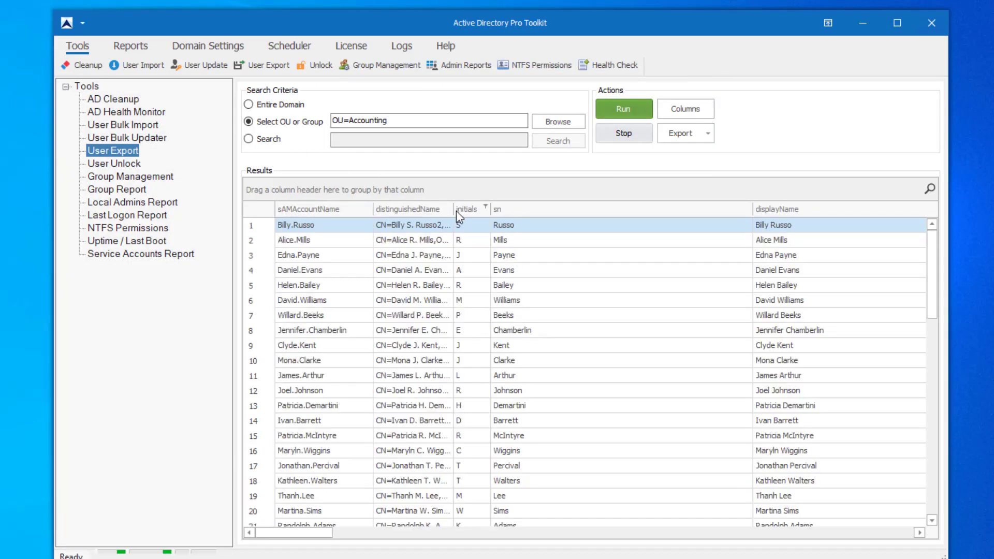
drag(456, 209, 539, 209)
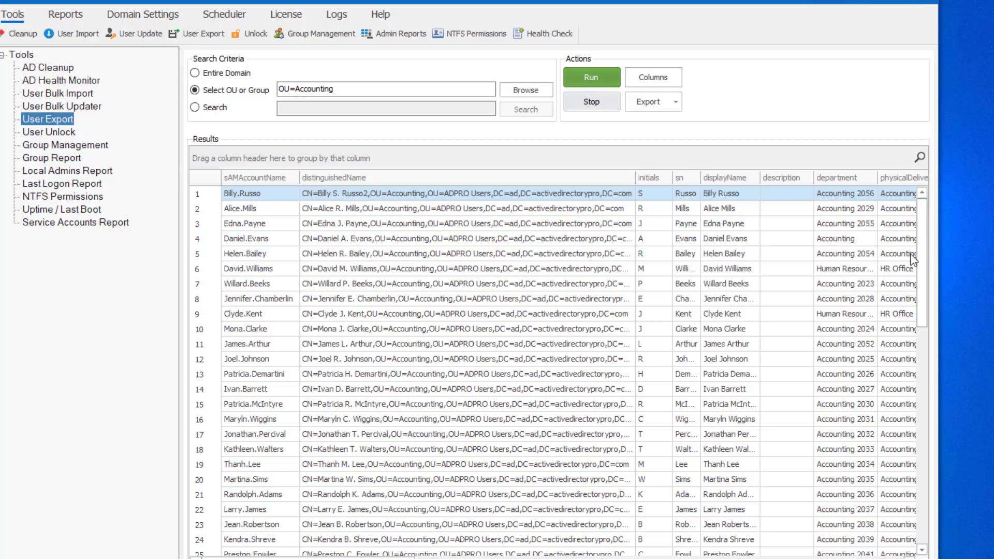
drag(922, 297, 936, 192)
- Export the results to CSV as accounting_users
click(653, 104)
click(664, 120)
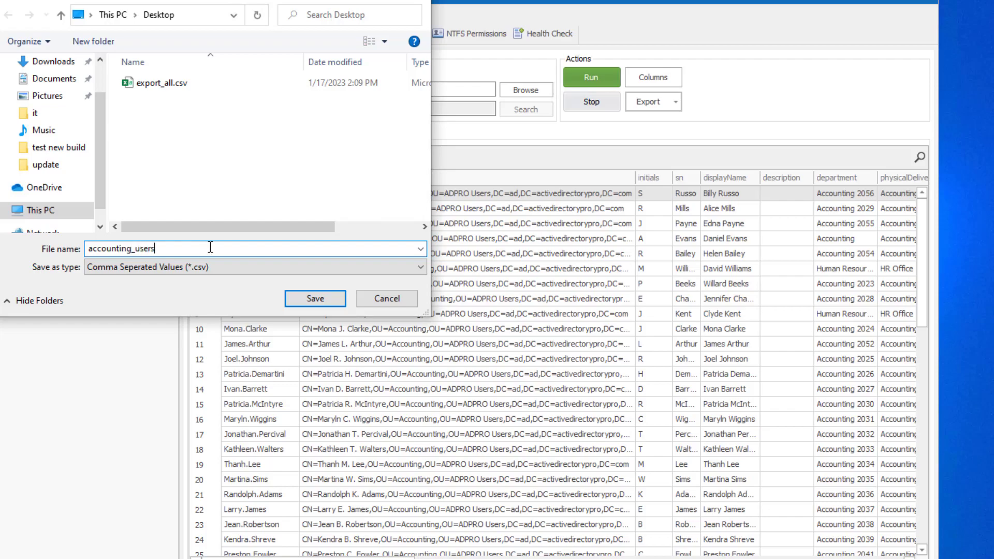
text(accounting_users)
click(315, 299)
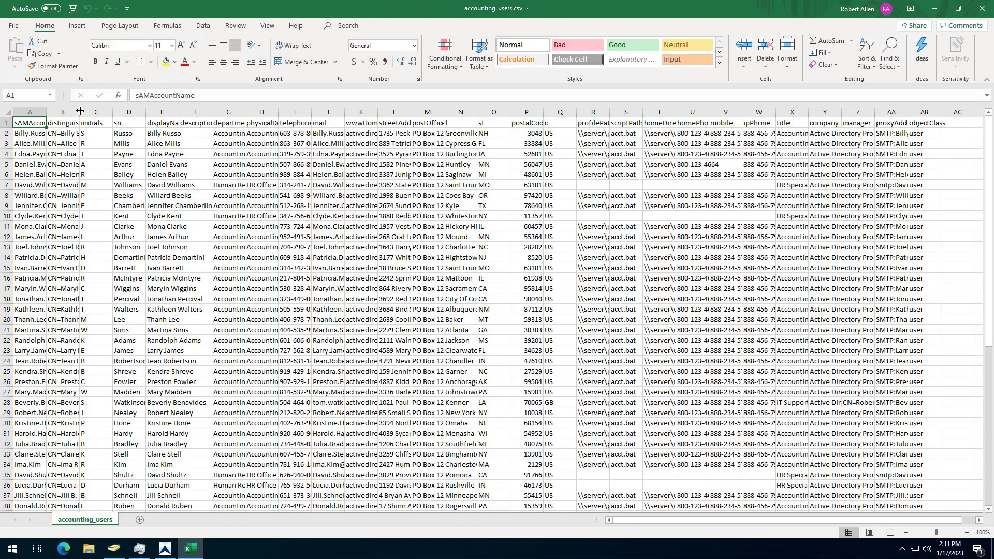
- Autofit column B for distinguishedName values, then close accounting_users.csv without saving
double_click(80, 111)
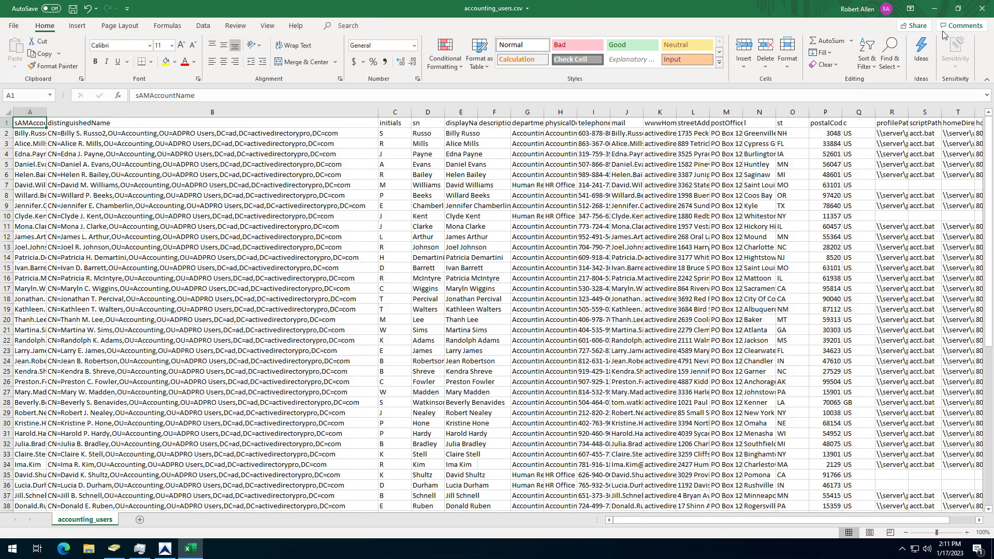
click(980, 9)
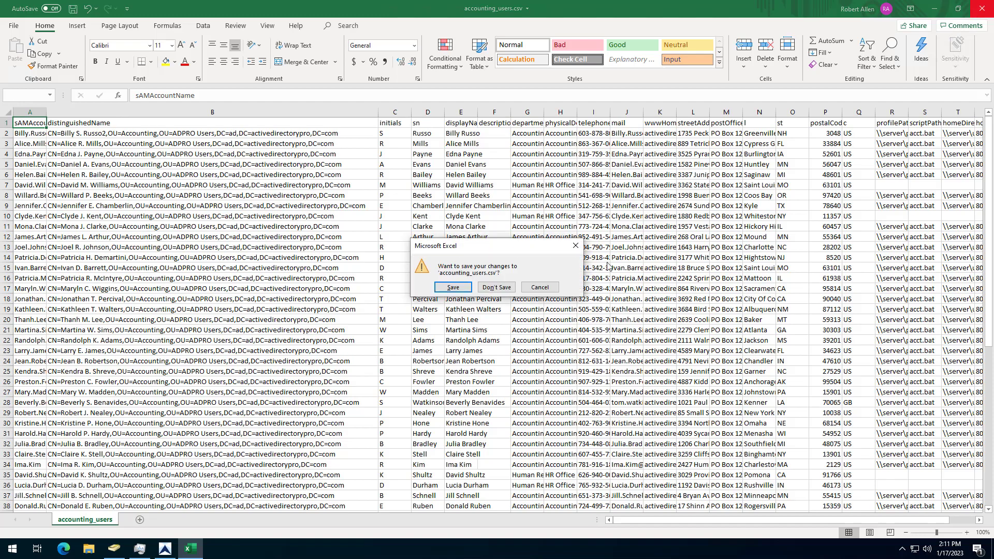
click(496, 287)
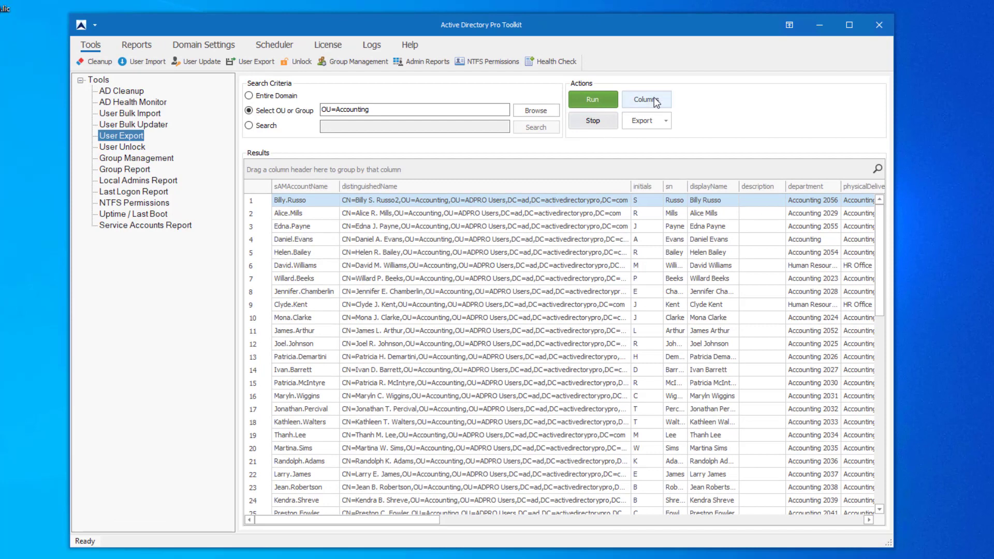
- In the column selector, move proxyAddresses up the chosen attributes list
click(654, 98)
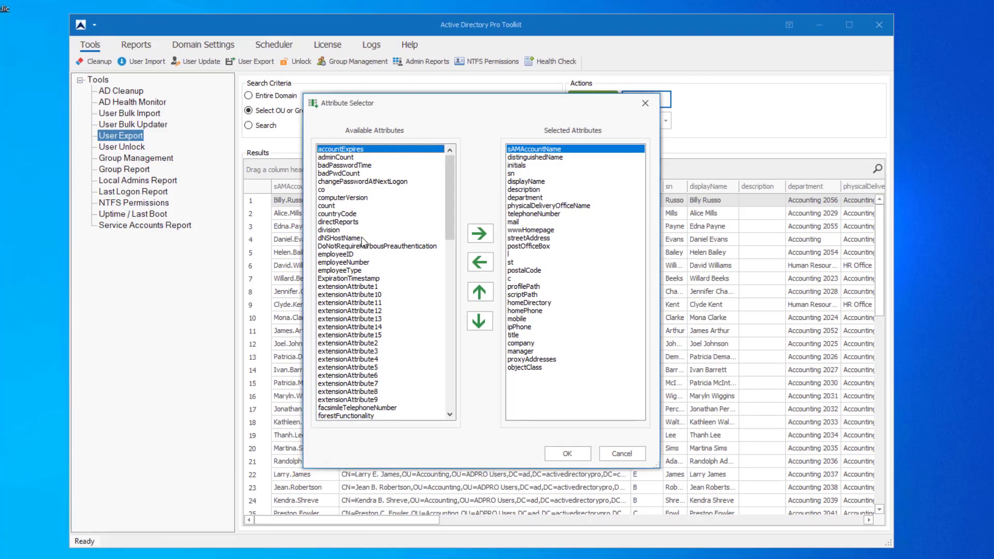
drag(447, 185, 414, 387)
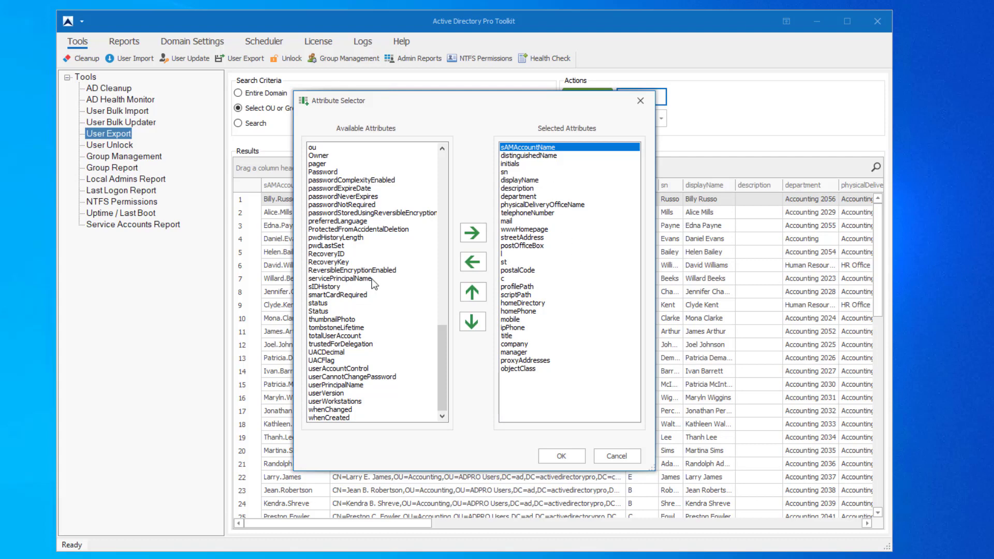
drag(440, 392, 431, 185)
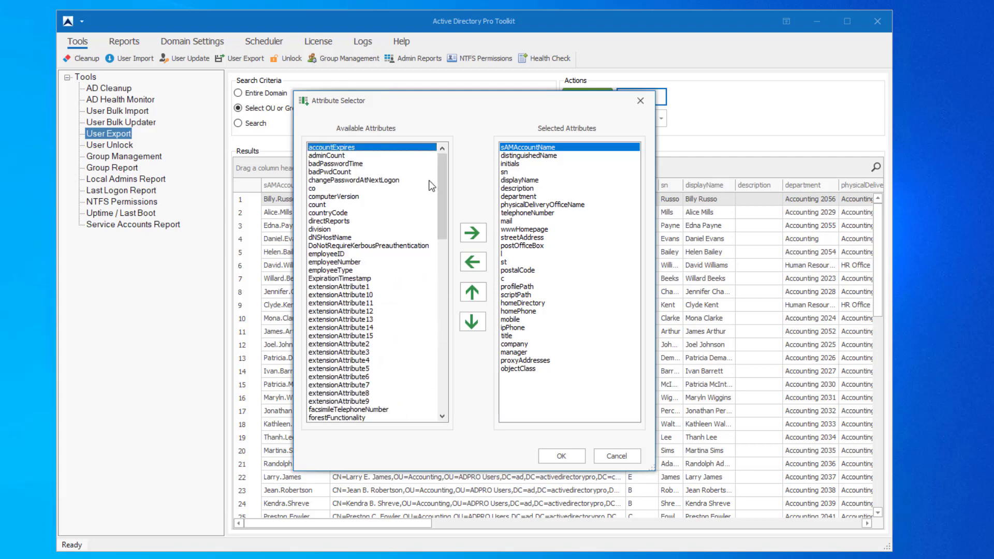
click(549, 360)
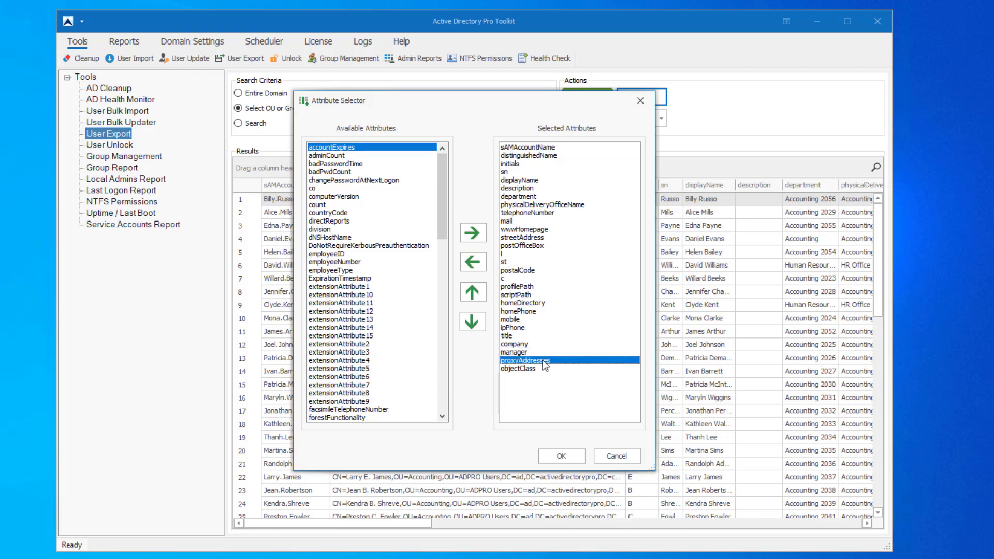
click(472, 290)
click(472, 291)
click(473, 291)
click(472, 291)
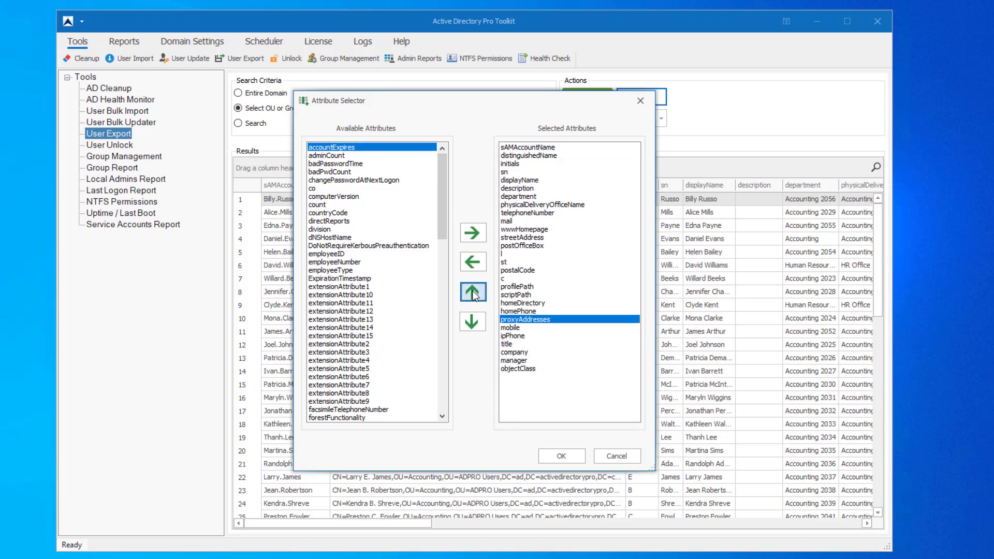
click(472, 290)
click(472, 291)
click(537, 156)
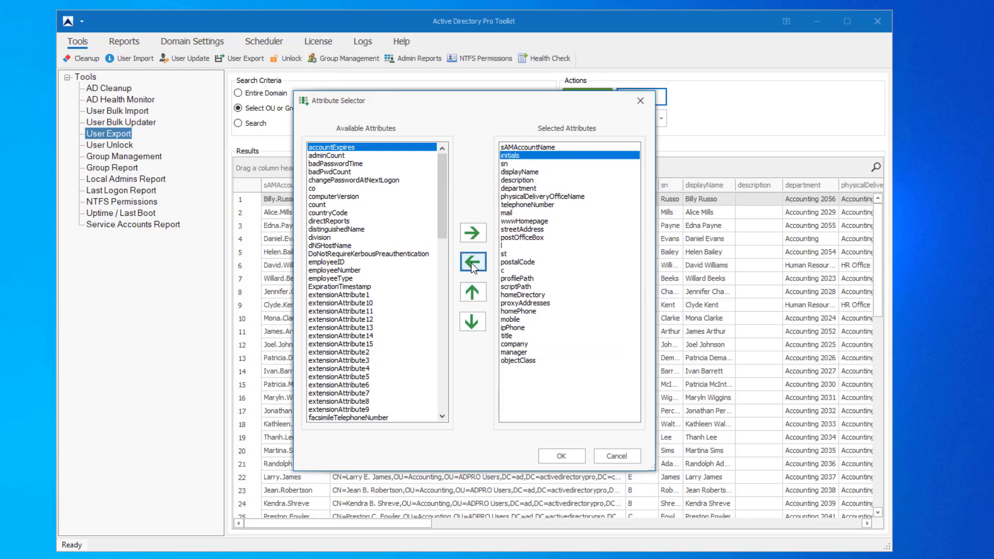
- Remove every chosen attribute except sAMAccountName from the export columns
triple_click(471, 262)
double_click(471, 262)
double_click(471, 262)
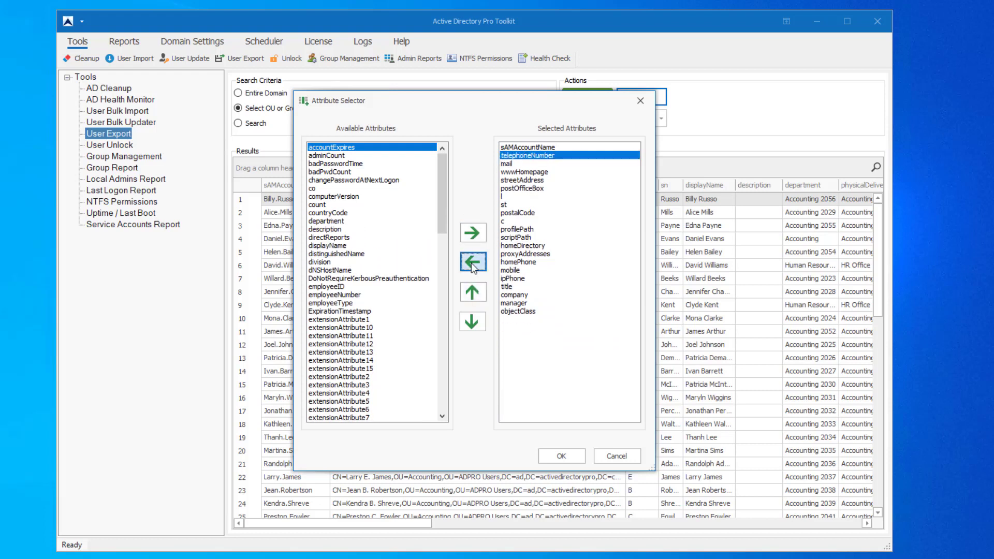
double_click(471, 262)
double_click(471, 262)
triple_click(471, 262)
double_click(471, 263)
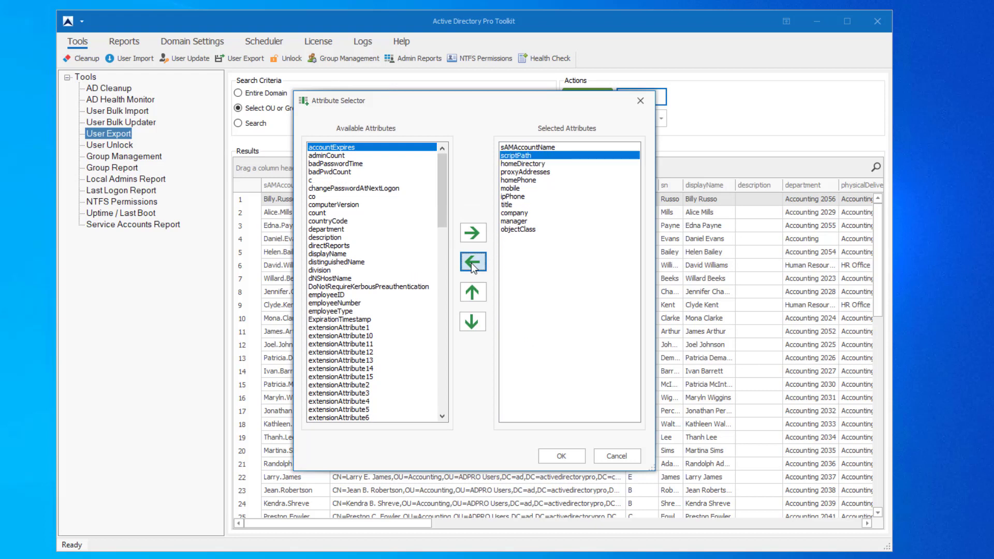
double_click(471, 262)
double_click(471, 263)
double_click(471, 263)
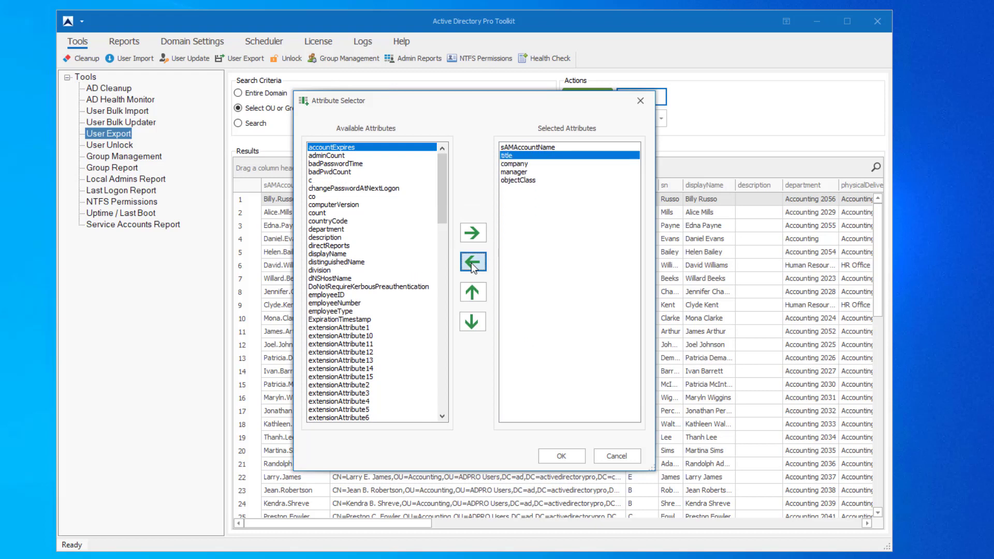
double_click(471, 263)
click(471, 262)
click(471, 262)
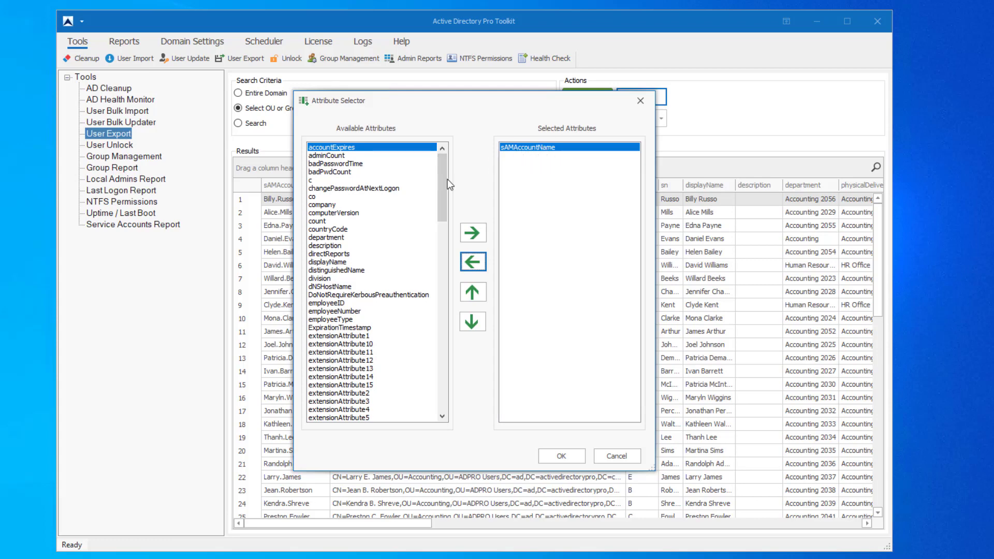
- Add proxyAddresses as the second export column and confirm the two-column selection
drag(443, 187, 441, 393)
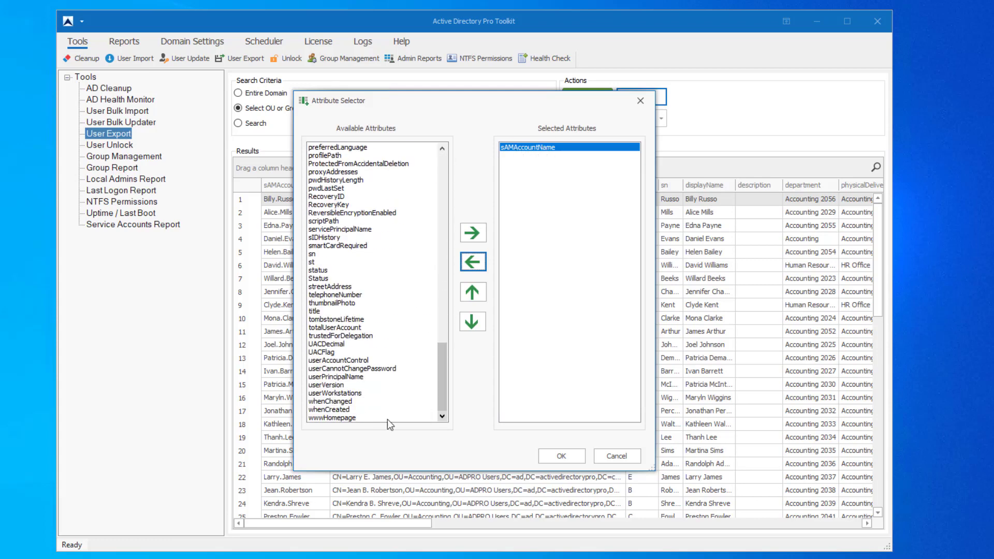
scroll(350, 325, up, 3)
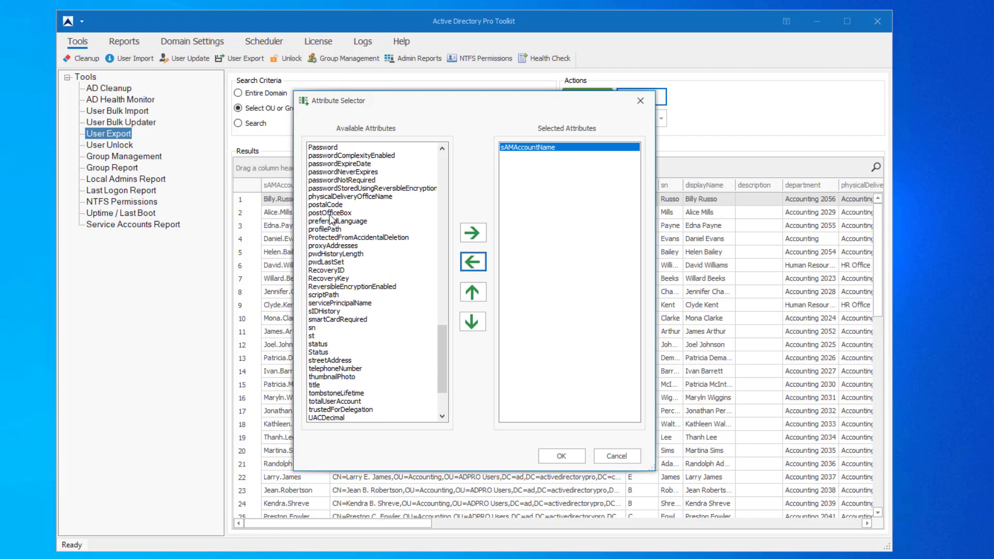
scroll(342, 282, up, 3)
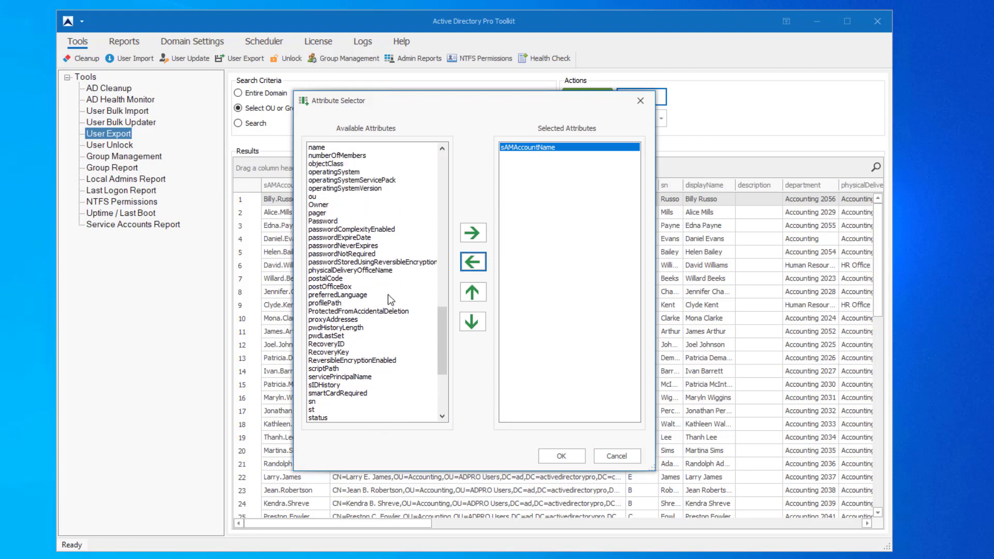
click(335, 320)
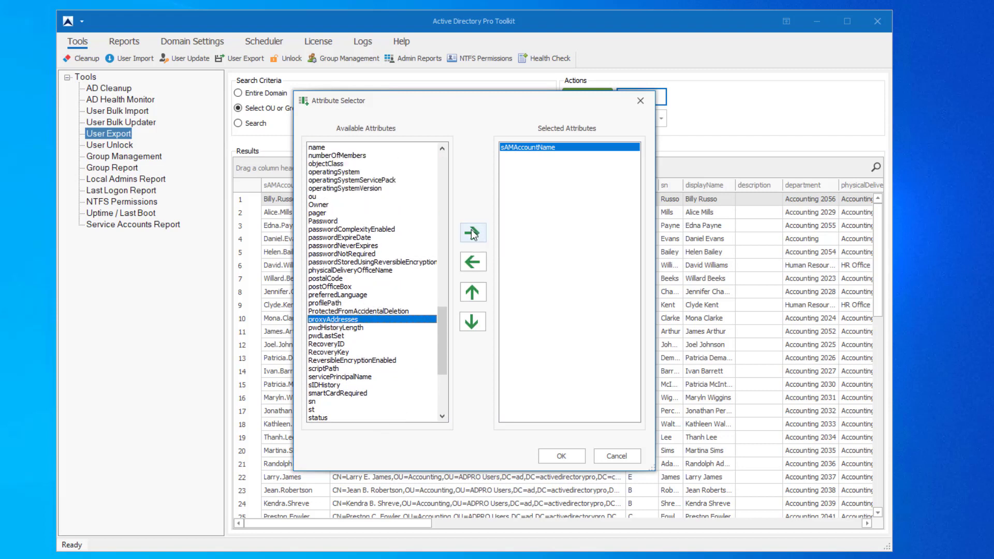
click(472, 233)
click(561, 456)
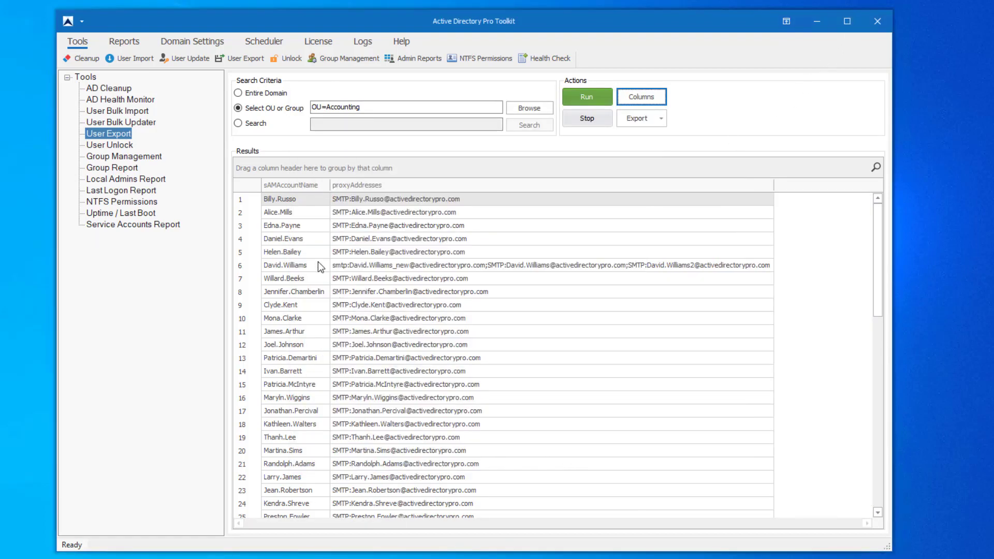
- Switch the scope to the entire domain, run the query, and scroll to later users
click(247, 94)
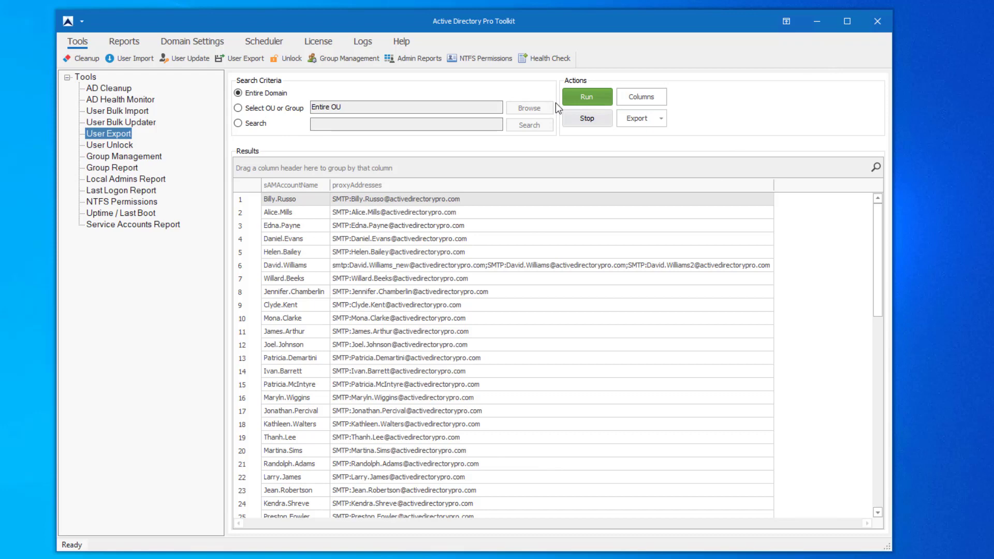
click(603, 96)
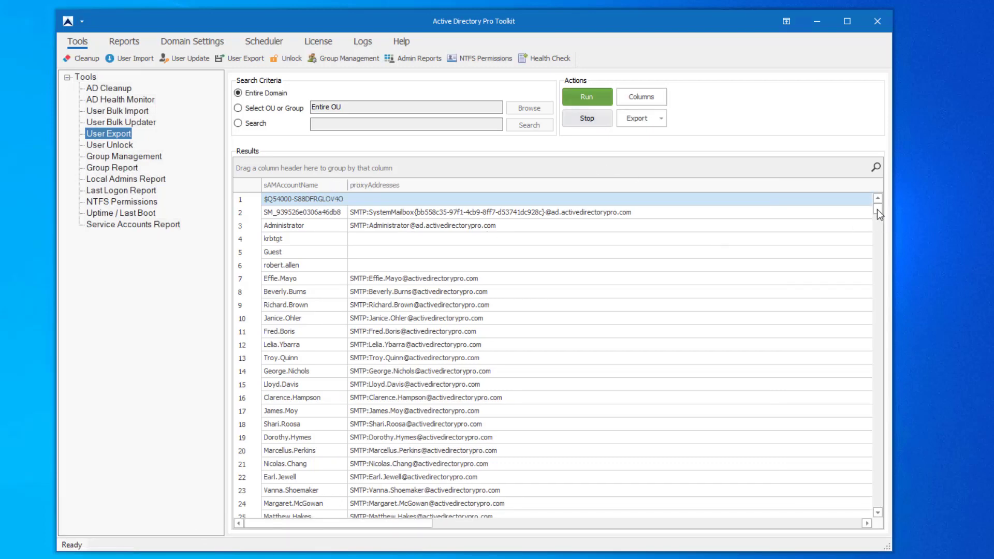
click(877, 232)
click(877, 238)
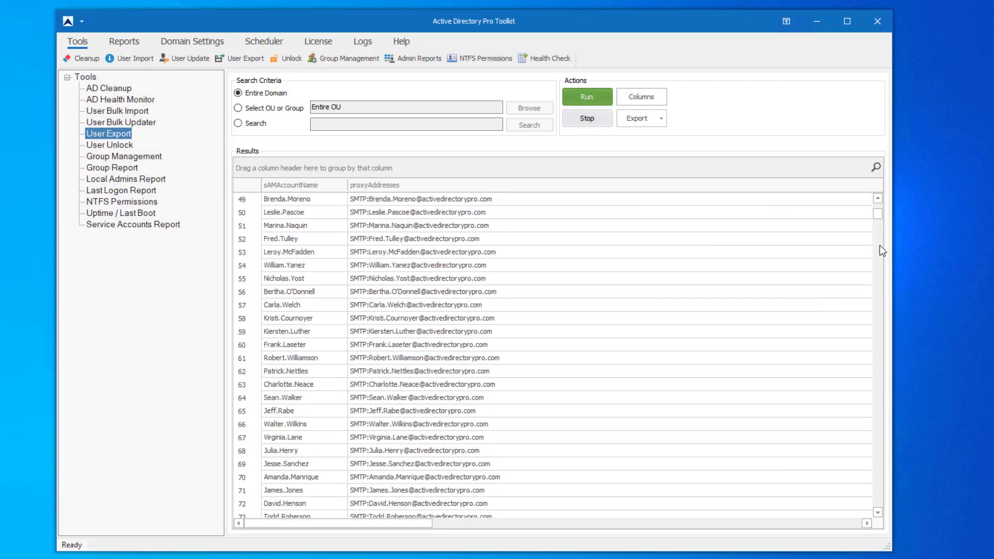
click(881, 244)
click(501, 308)
drag(877, 215, 877, 292)
- Scroll down and select row 737, which holds several proxyAddresses
click(446, 419)
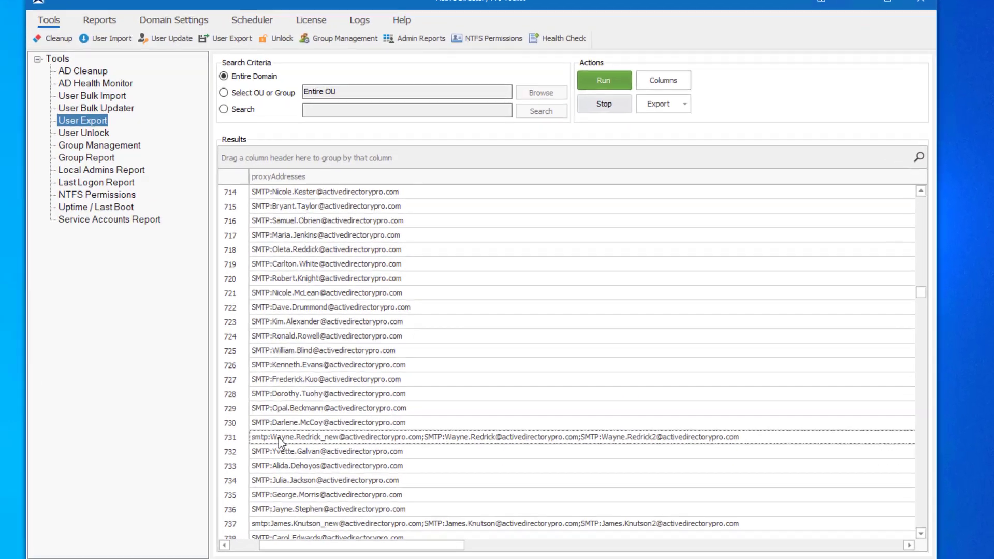
scroll(368, 408, down, 3)
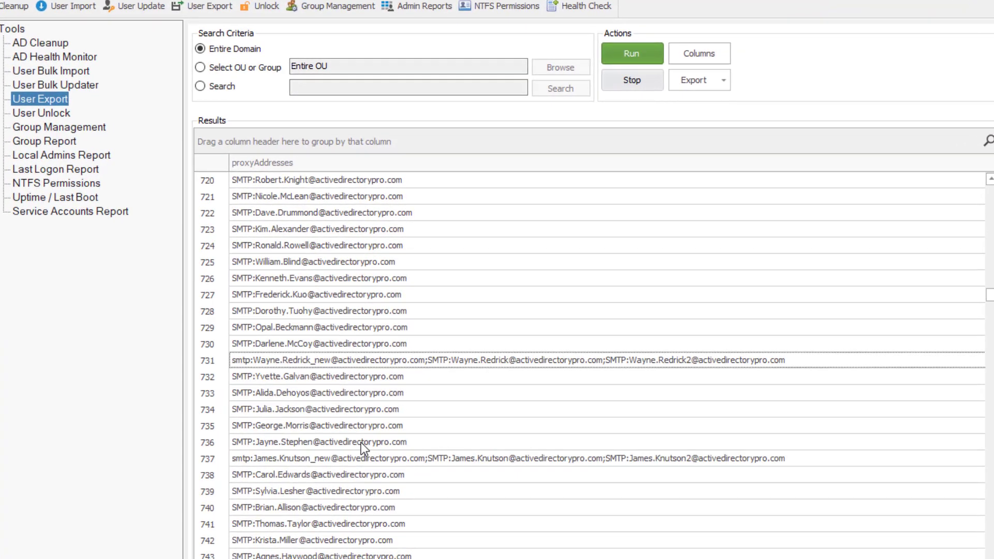
click(314, 384)
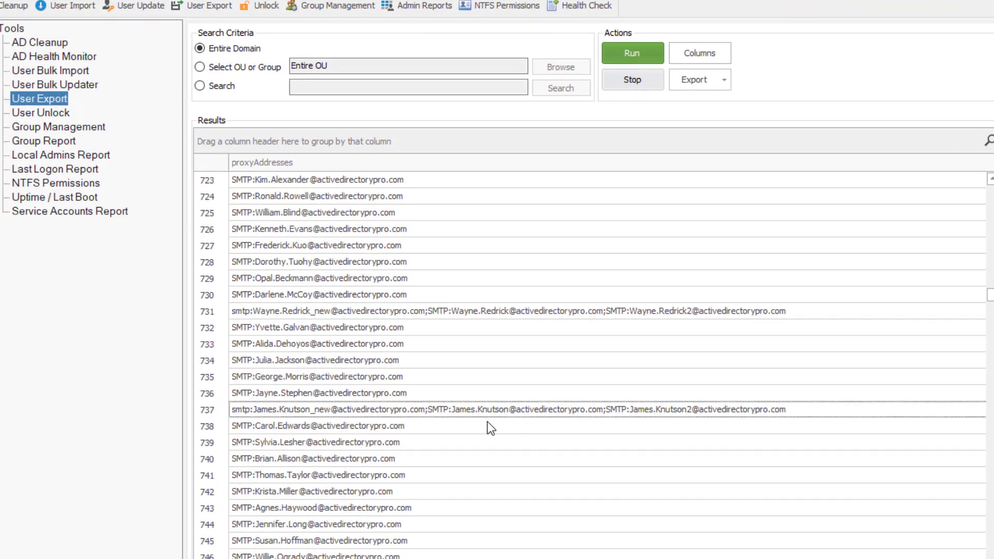
scroll(487, 421, down, 2)
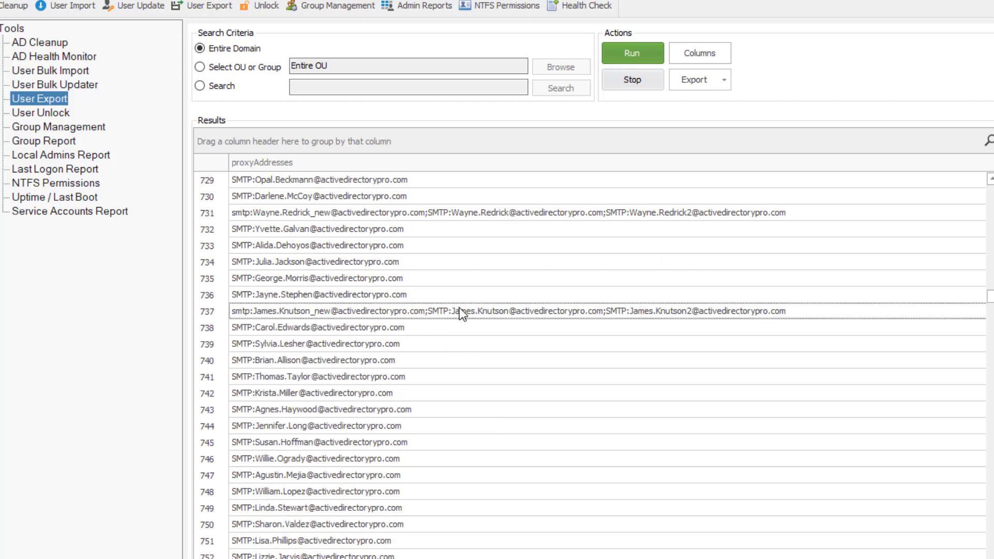
scroll(459, 308, down, 5)
- Export the domain-wide results to a CSV file named proxyaddresses
click(725, 79)
click(724, 101)
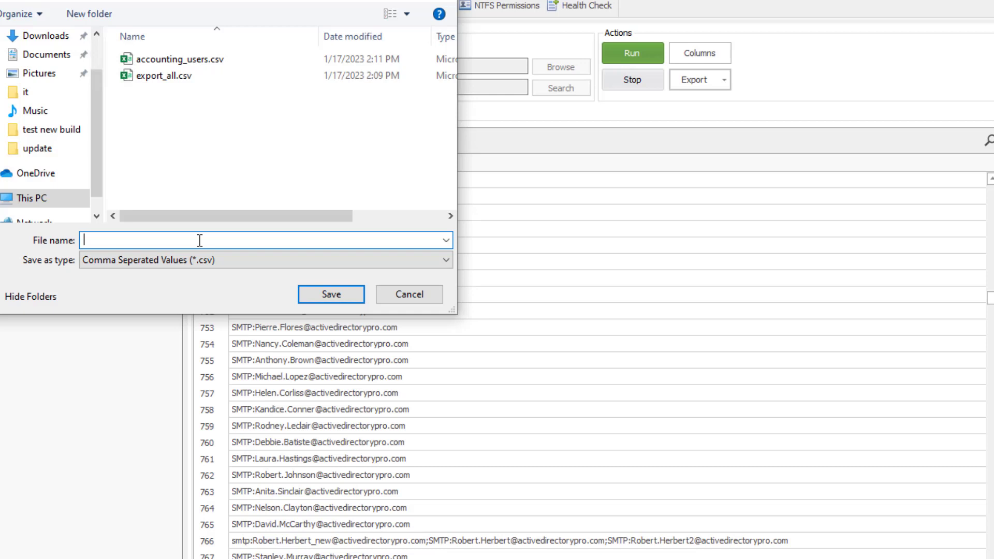
text(proxyaddresses)
click(344, 293)
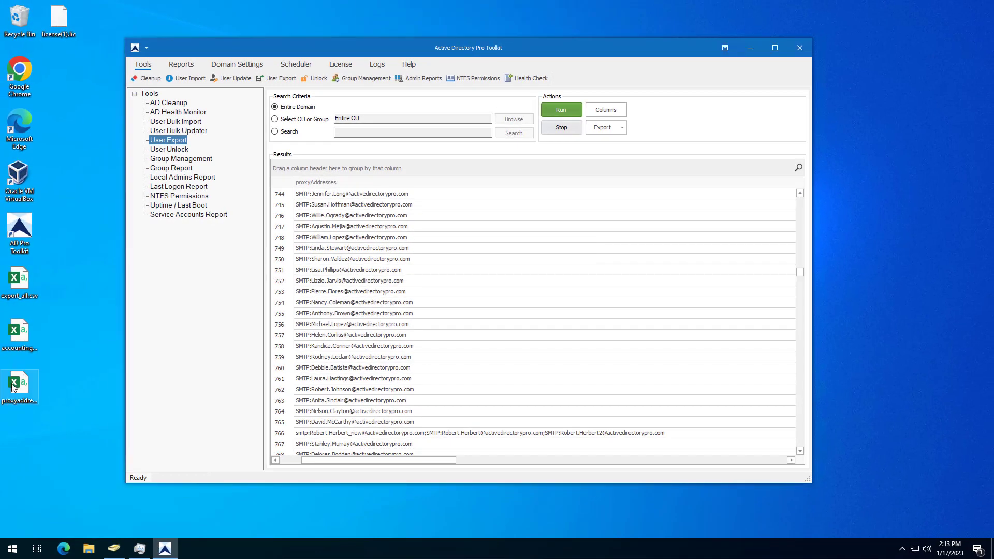
- Open proxyaddresses.csv in Excel and autofit columns A and B to their values
double_click(14, 387)
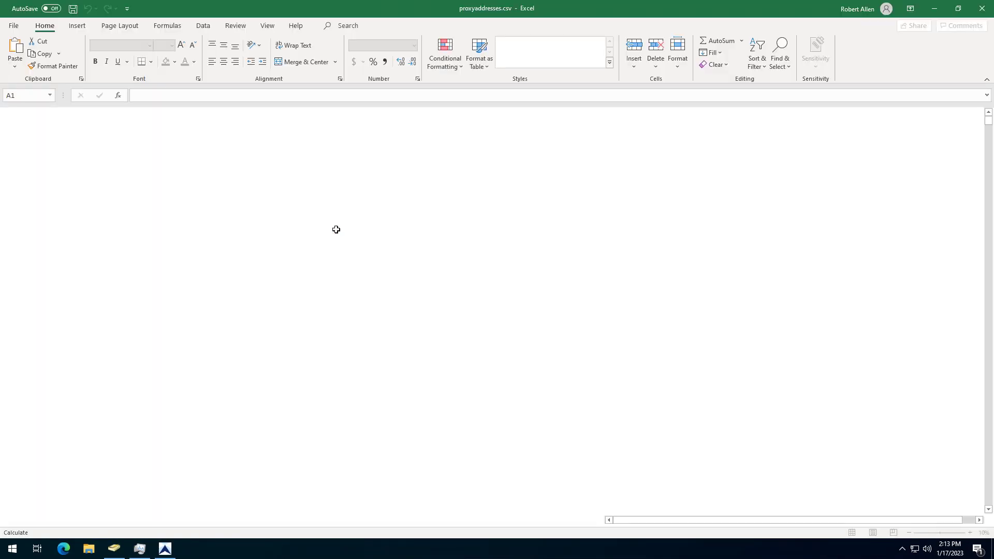
double_click(46, 112)
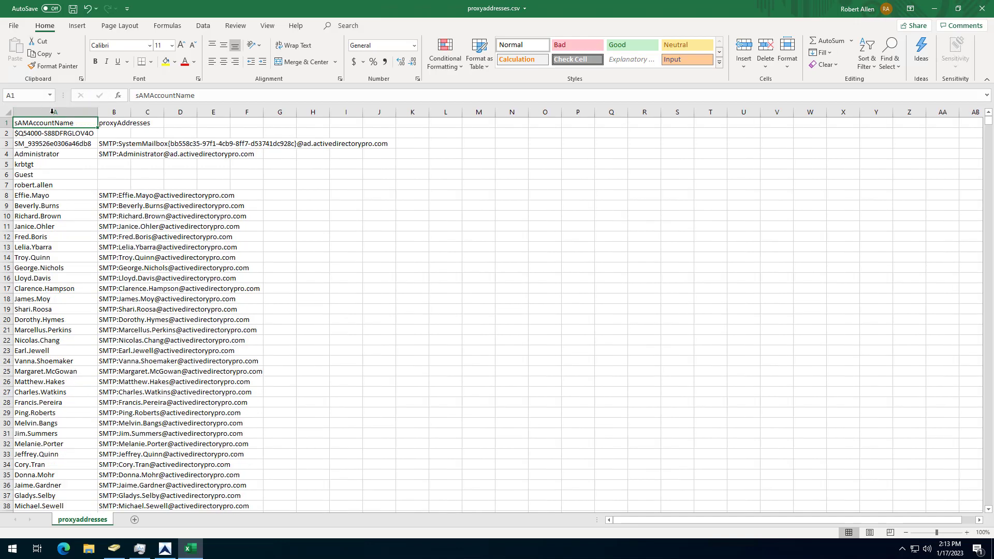
double_click(131, 112)
click(176, 254)
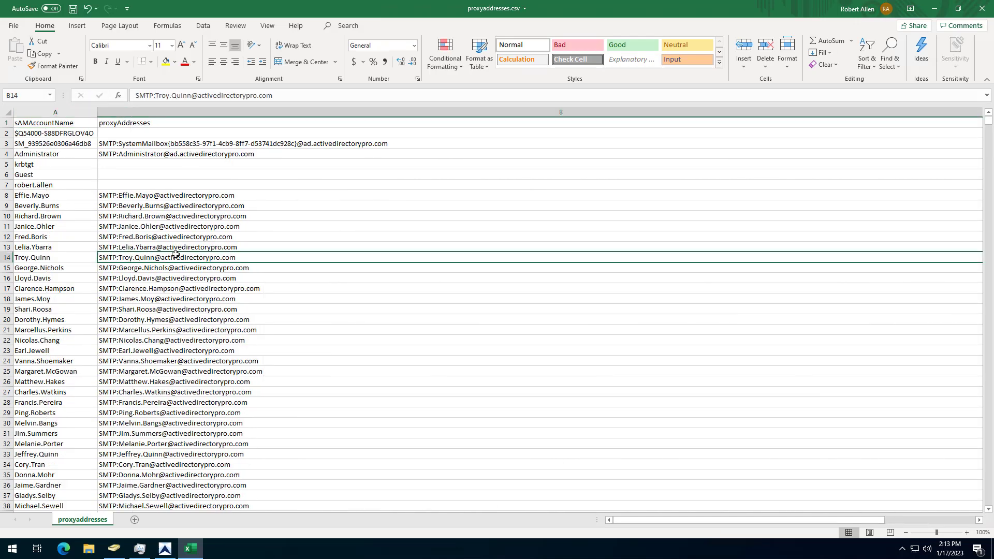
scroll(179, 251, down, 20)
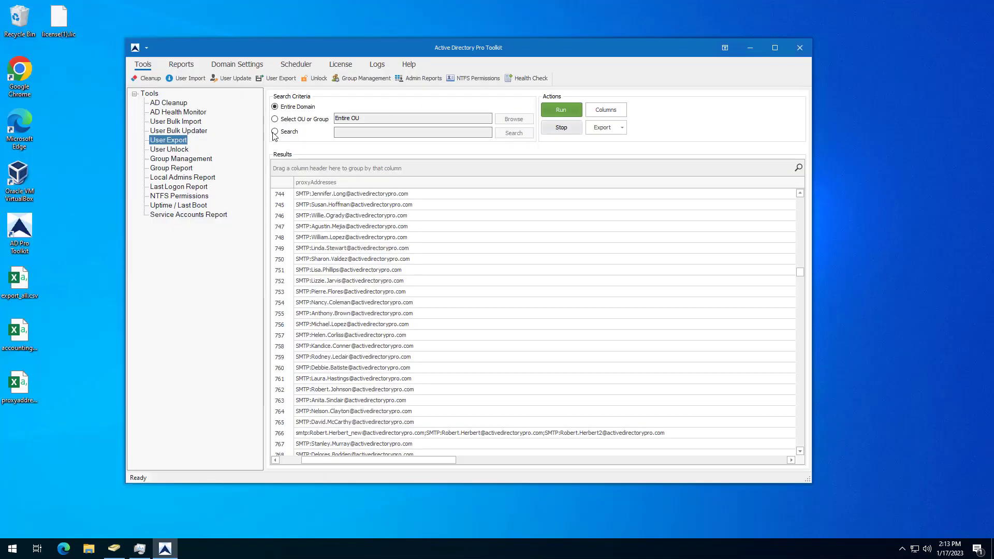
- Search groups for 'account', select Accounting_Printers as the scope, and run the export
click(274, 132)
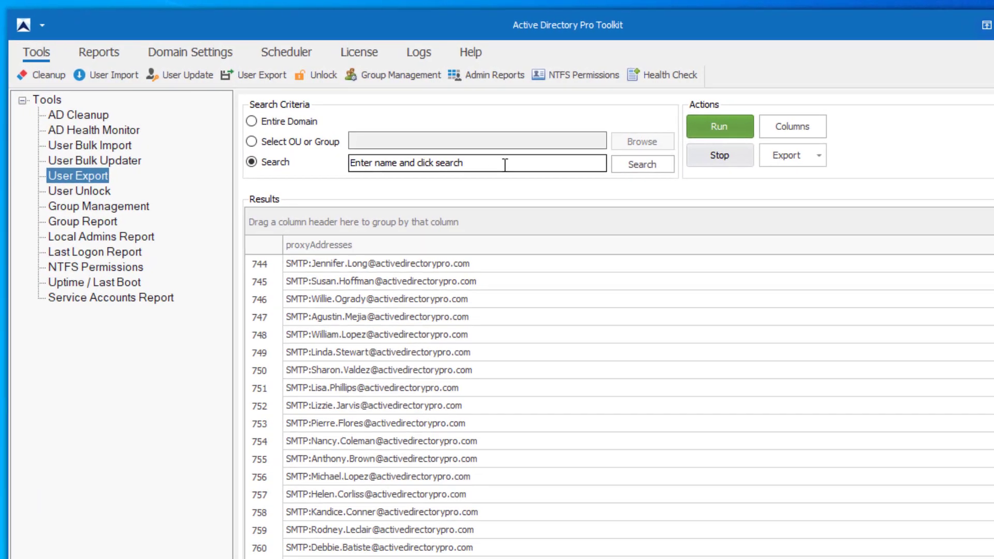
click(432, 136)
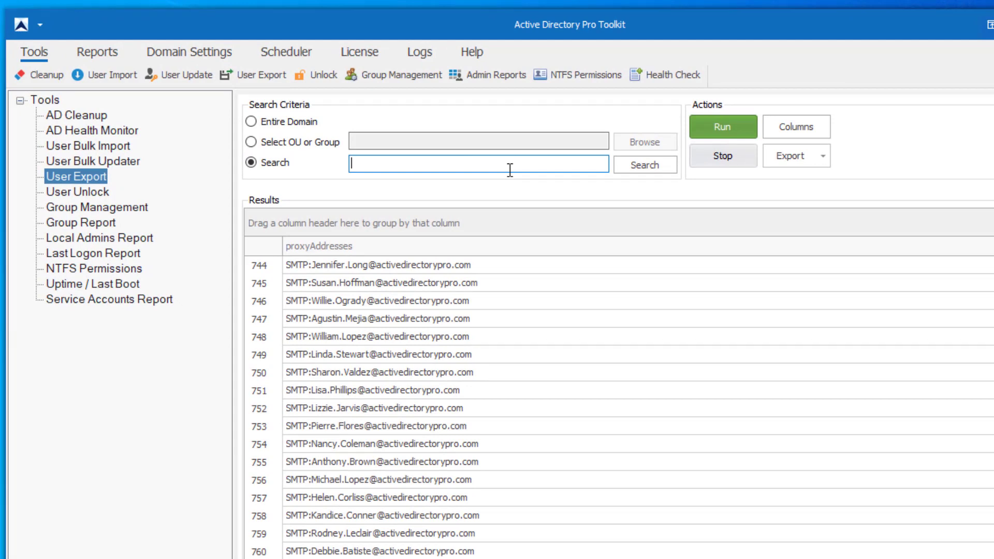
text(account)
click(644, 164)
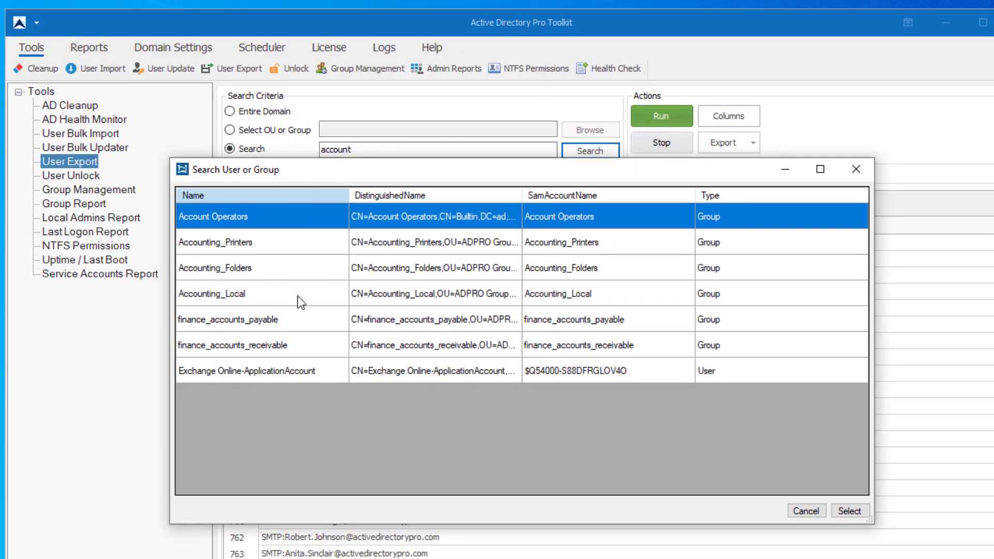
click(269, 250)
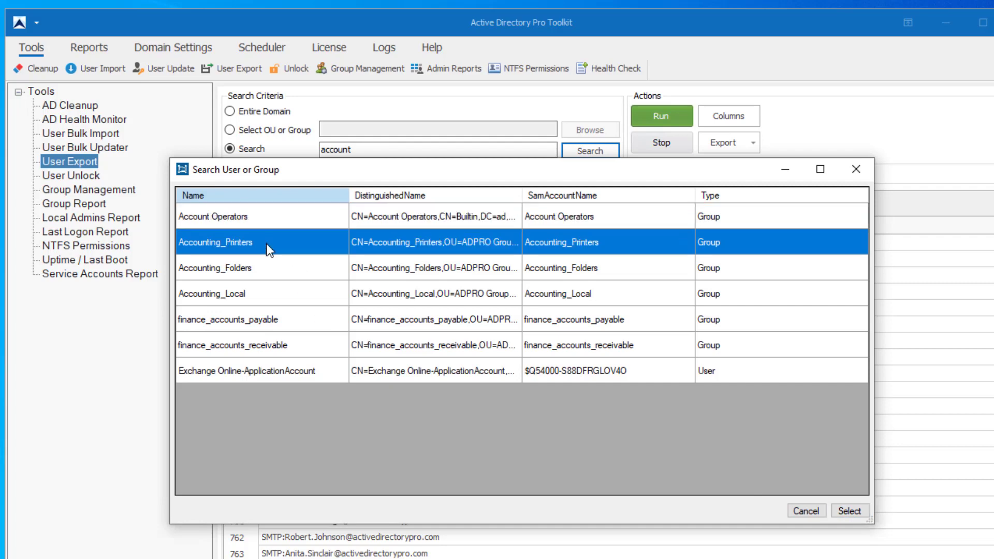
click(851, 513)
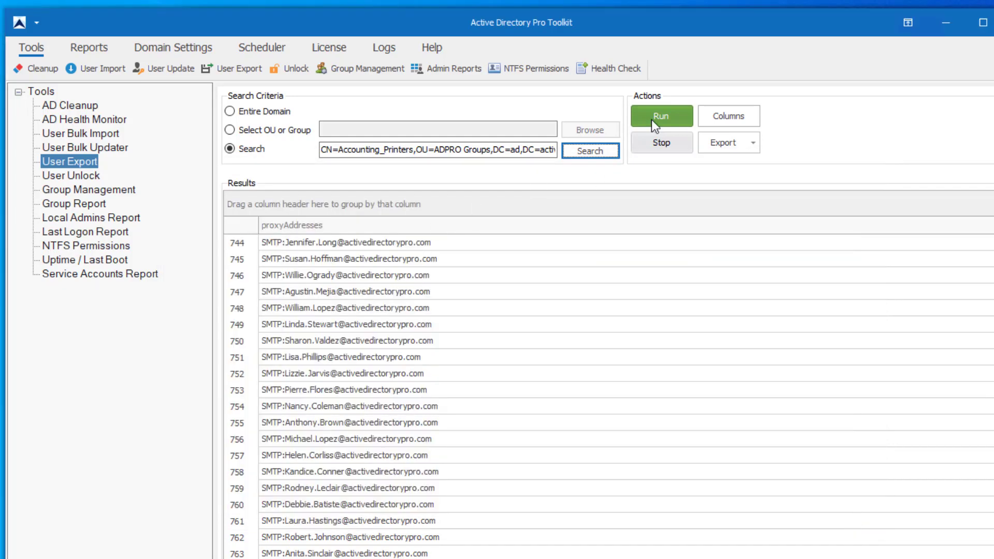
click(651, 119)
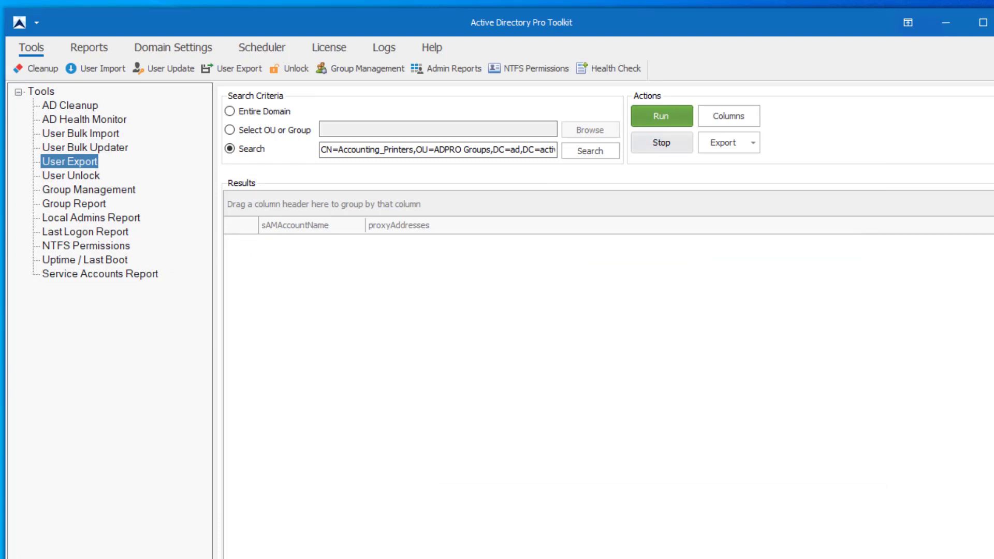
- Search groups for 'it_', select IT_Local as the export scope, and run the export
click(438, 150)
key(ctrl+a)
key(BackSpace)
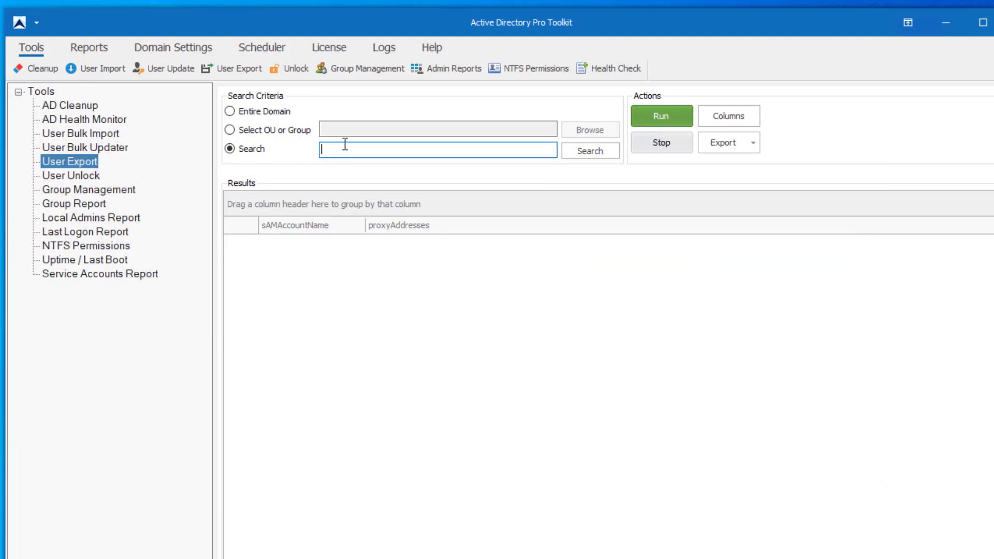
text(it_)
click(591, 155)
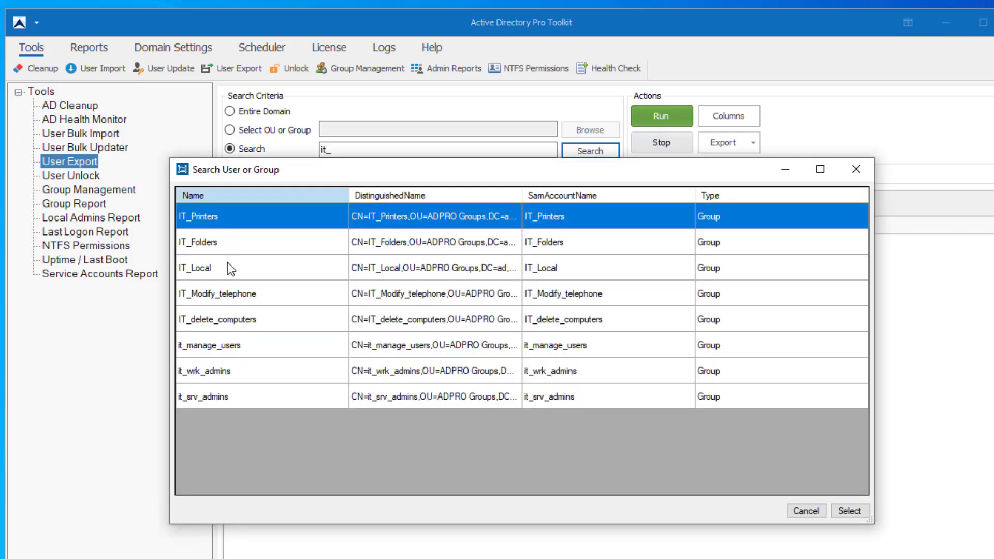
click(228, 264)
click(845, 511)
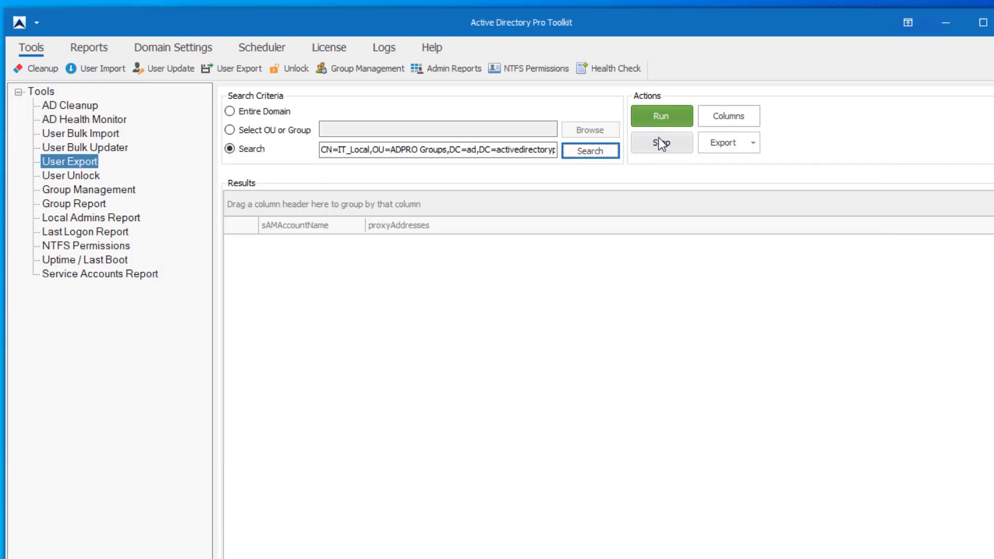
click(658, 116)
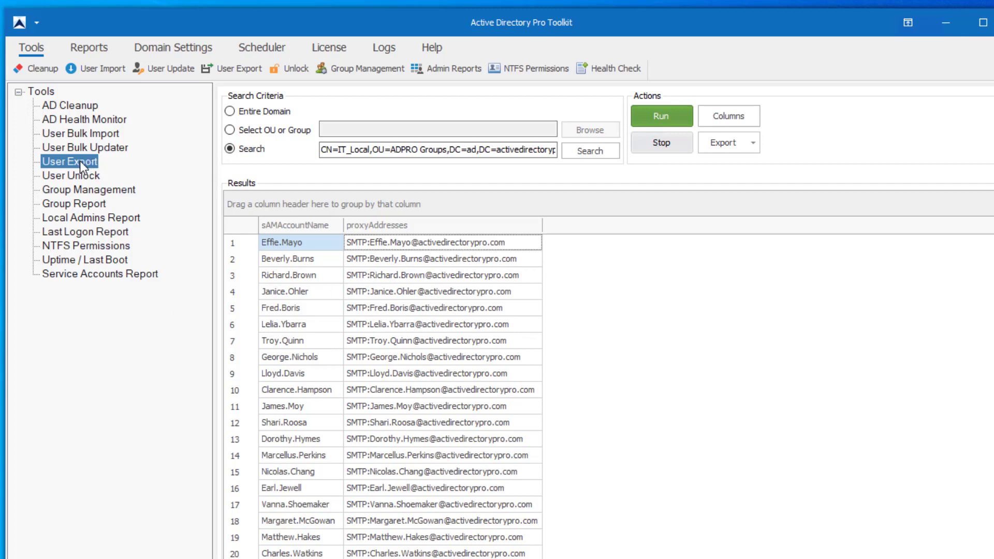
- Browse the User Bulk Import, User Bulk Updater and Group Management tools, then return to User Export
click(57, 134)
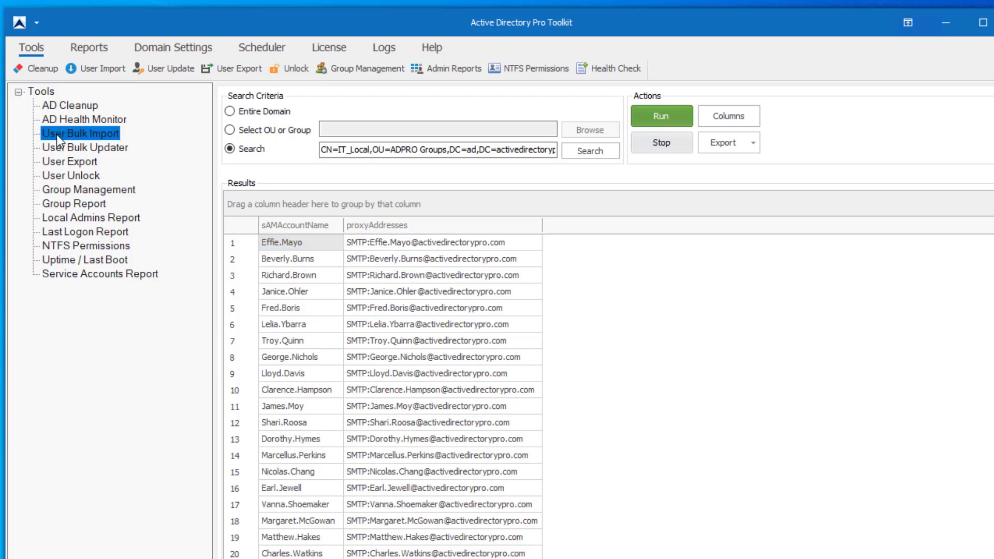
click(76, 149)
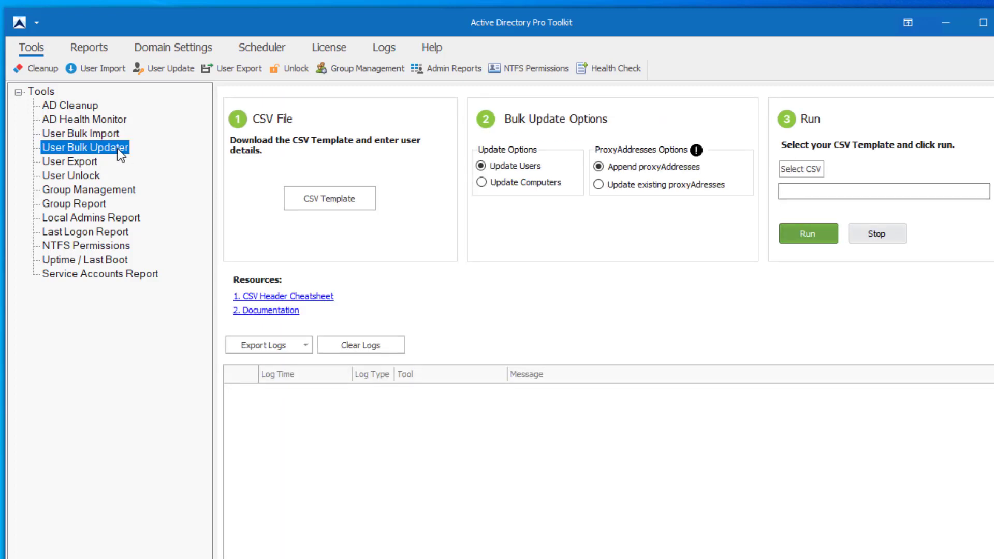
click(66, 192)
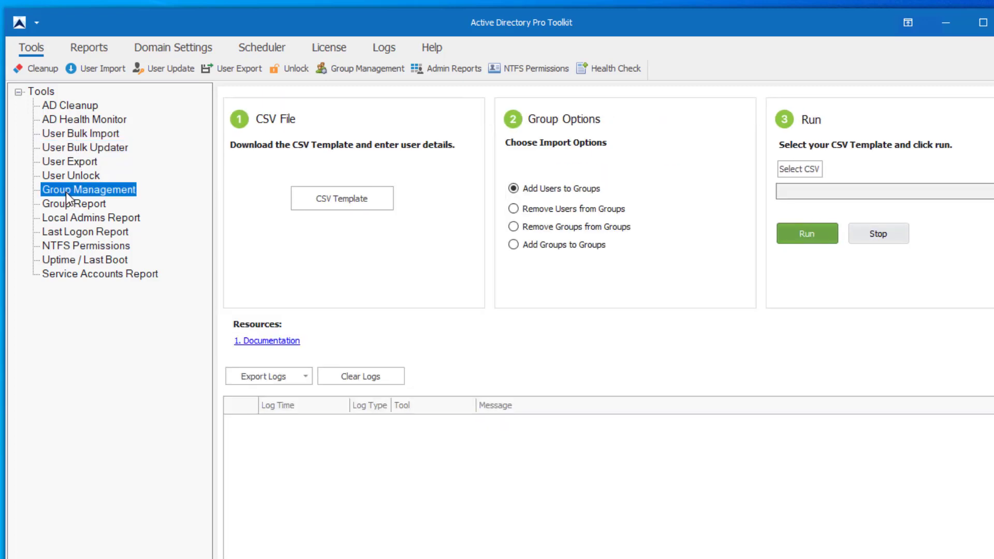
click(70, 151)
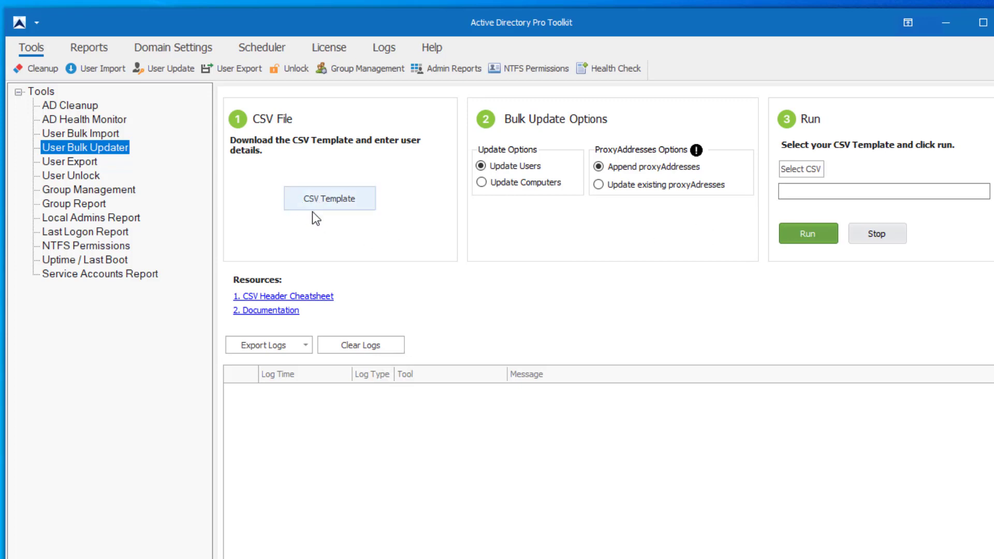
click(70, 162)
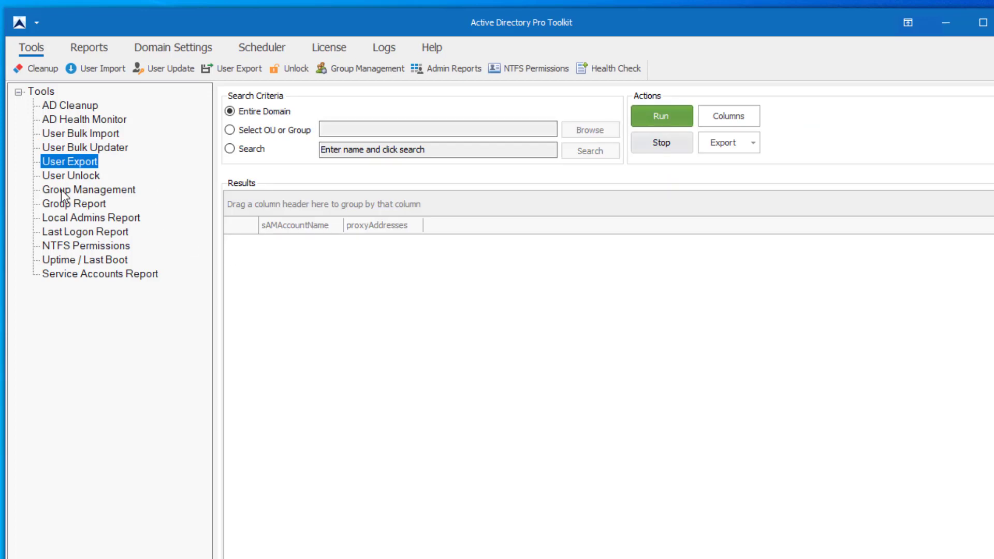
click(91, 193)
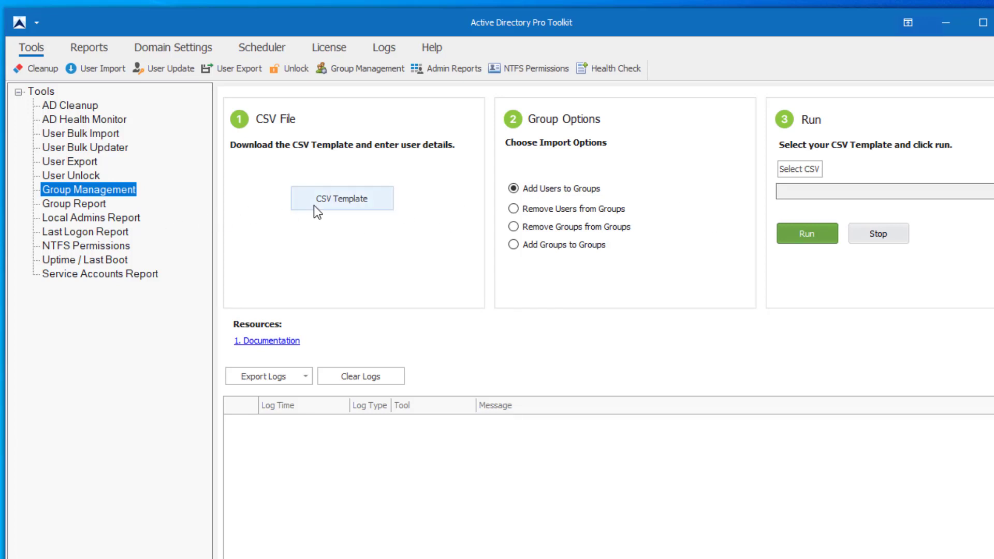
click(87, 163)
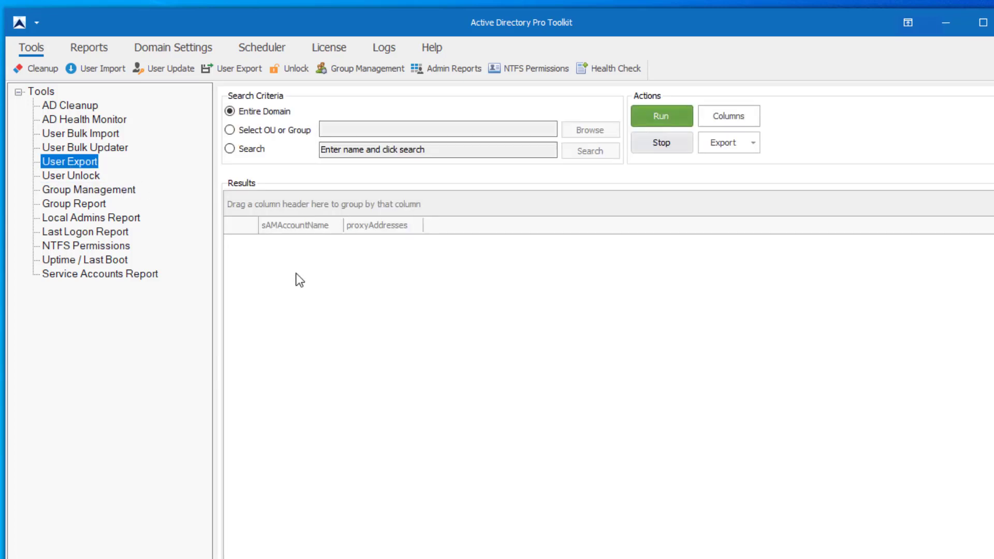